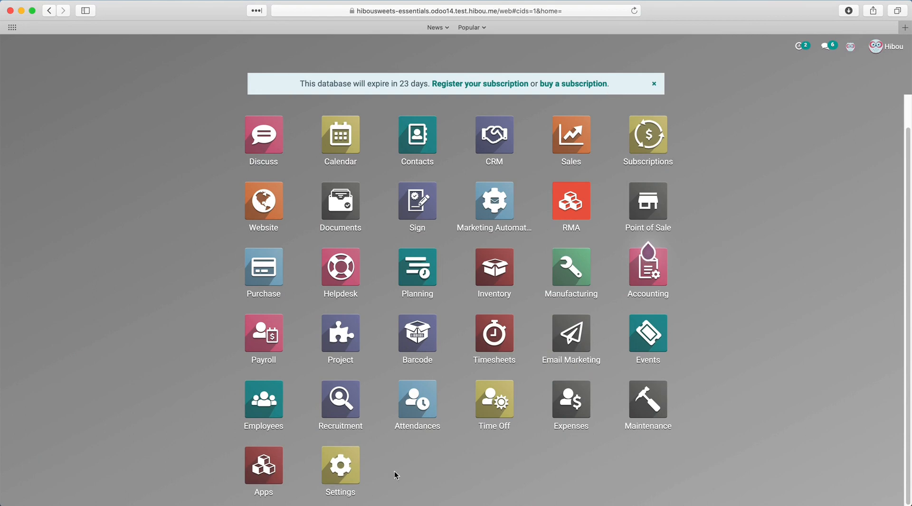
- Open the Settings app and scroll through the General Settings options
click(351, 473)
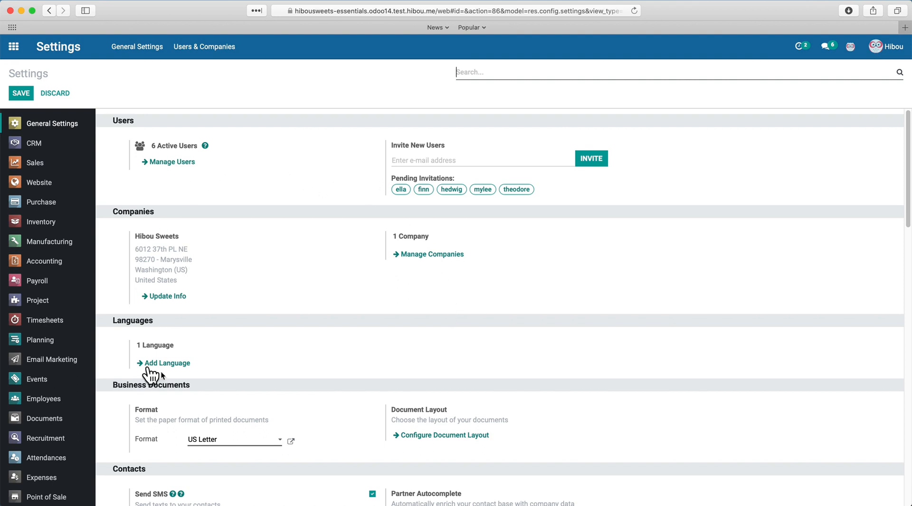
scroll(683, 361, down, 5)
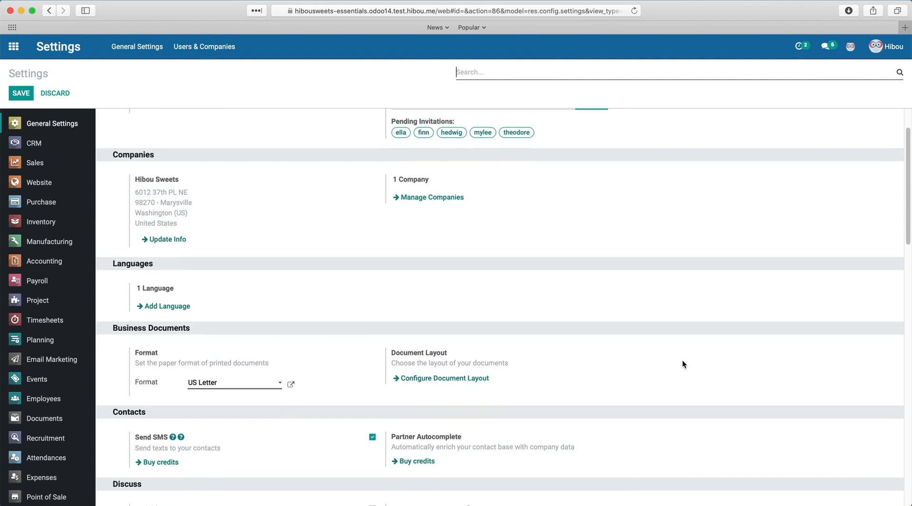
scroll(682, 361, up, 5)
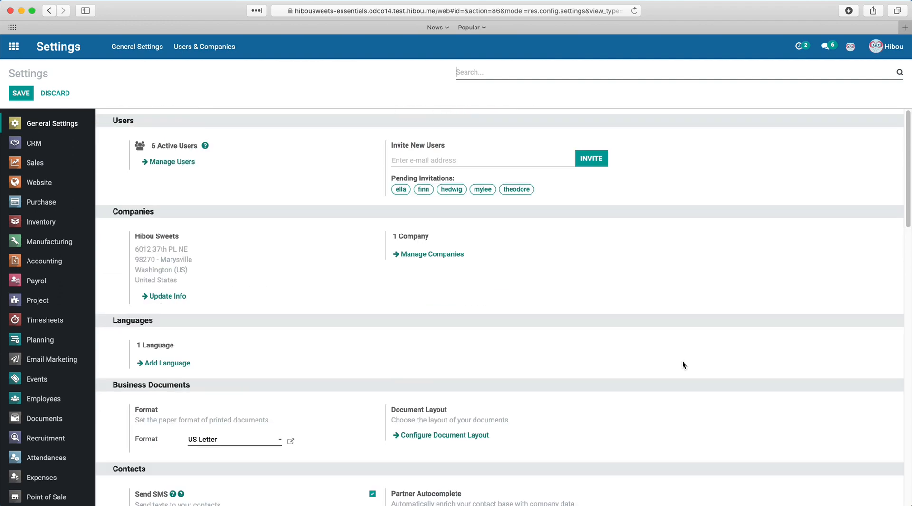
- Filter the settings for 'address', then clear the search to restore the full list
click(603, 68)
text(address)
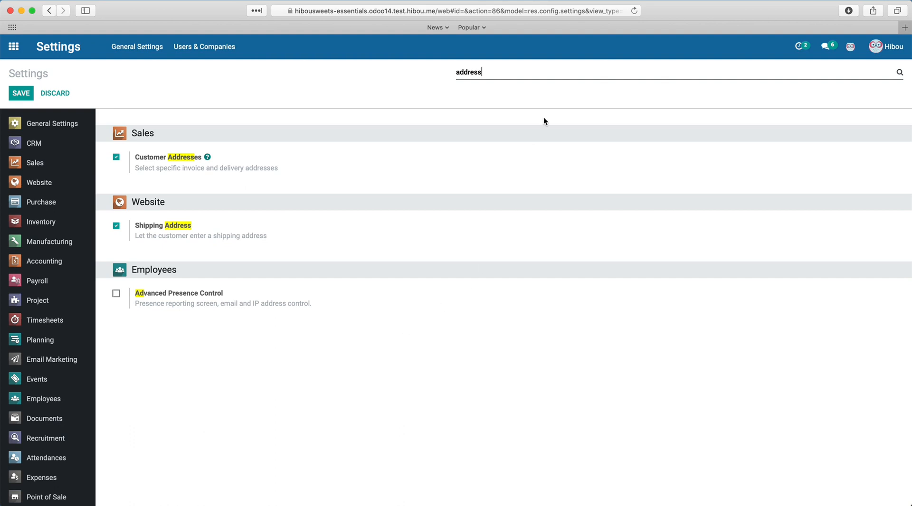
triple_click(534, 71)
key(BackSpace)
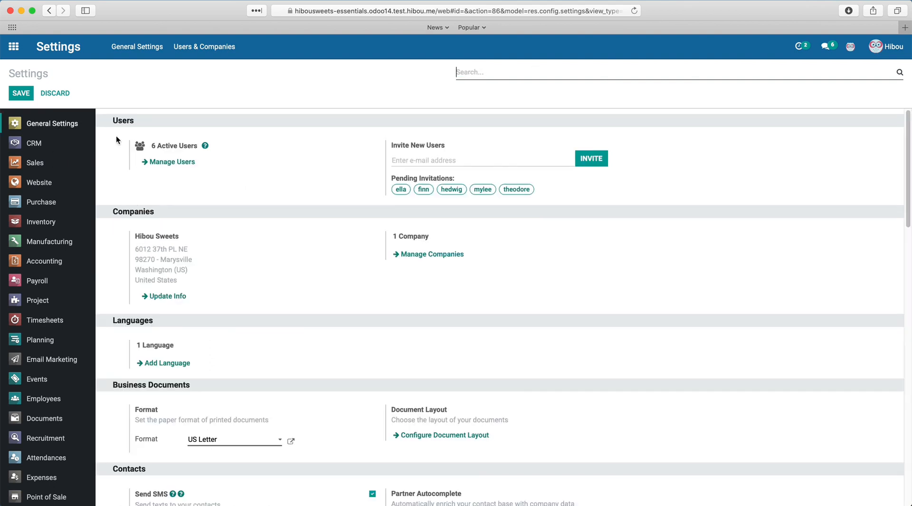
click(39, 187)
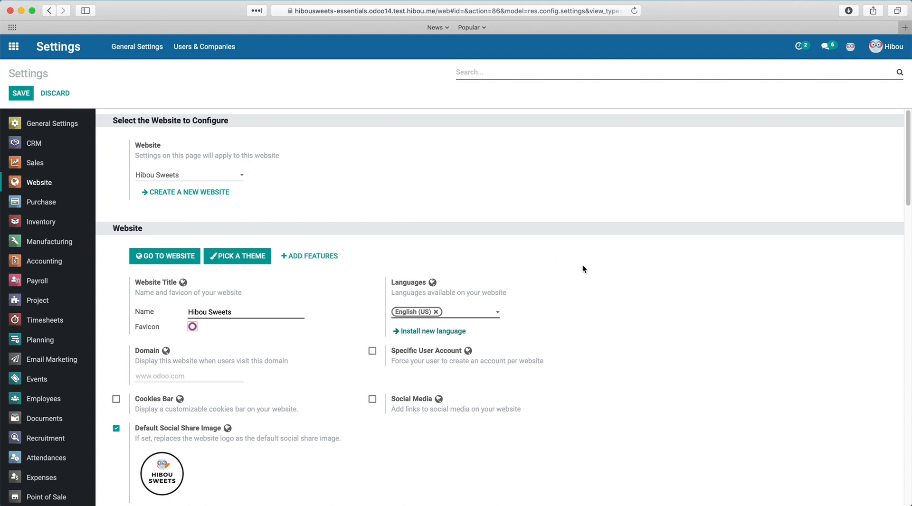
click(59, 261)
scroll(467, 423, down, 6)
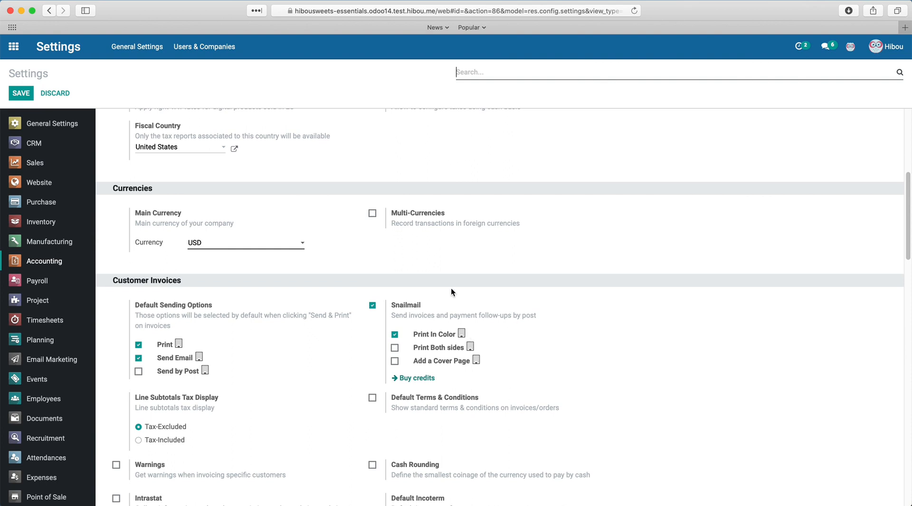
click(373, 215)
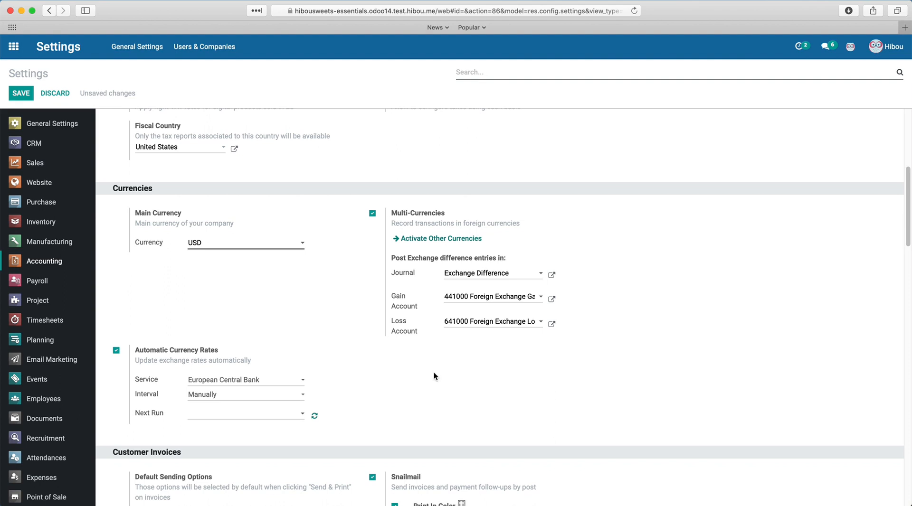
click(373, 213)
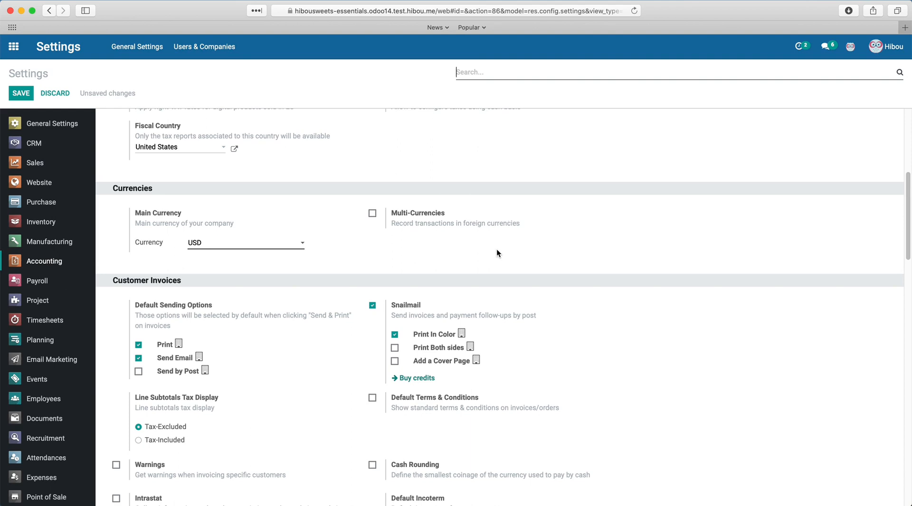
click(70, 123)
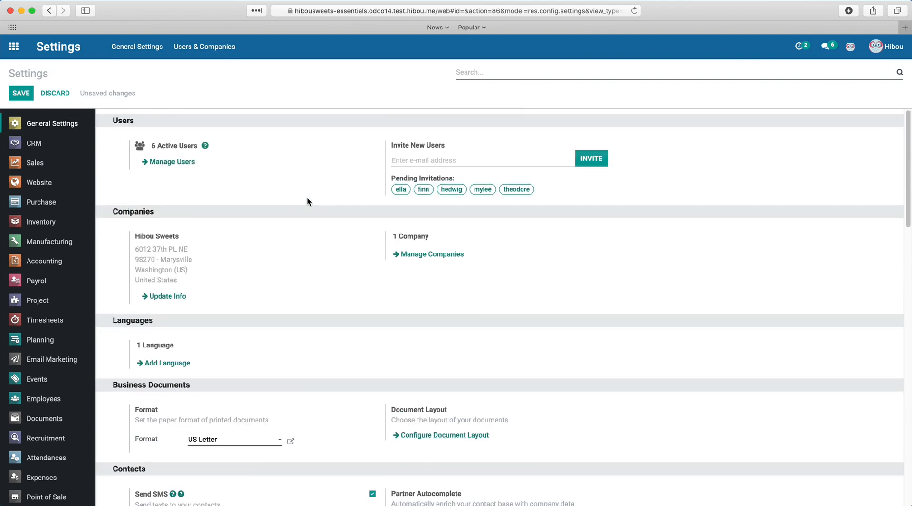
- From Manage Users, open the Hibou administrator record and switch it to edit mode
click(176, 162)
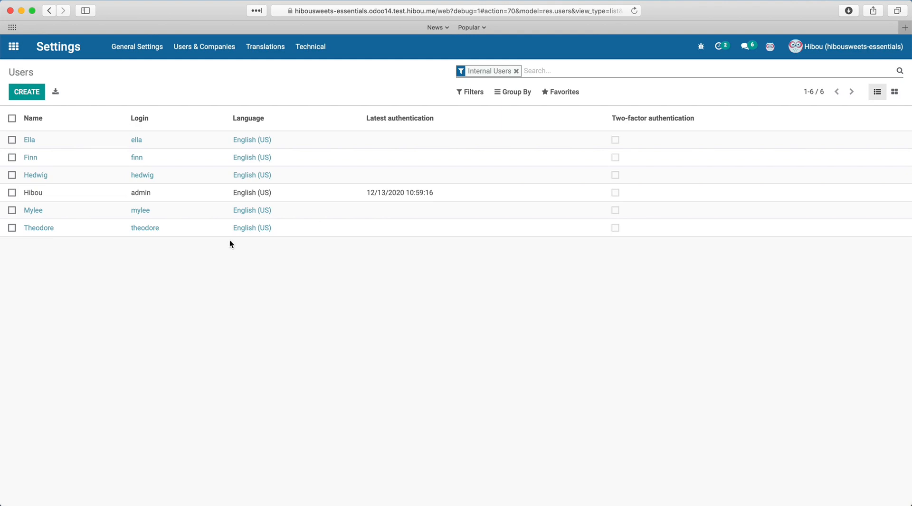
click(215, 196)
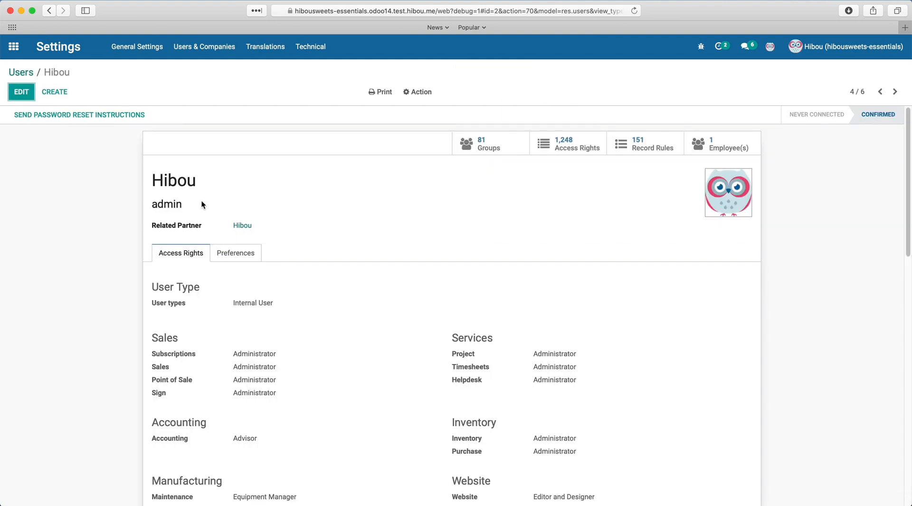
click(21, 92)
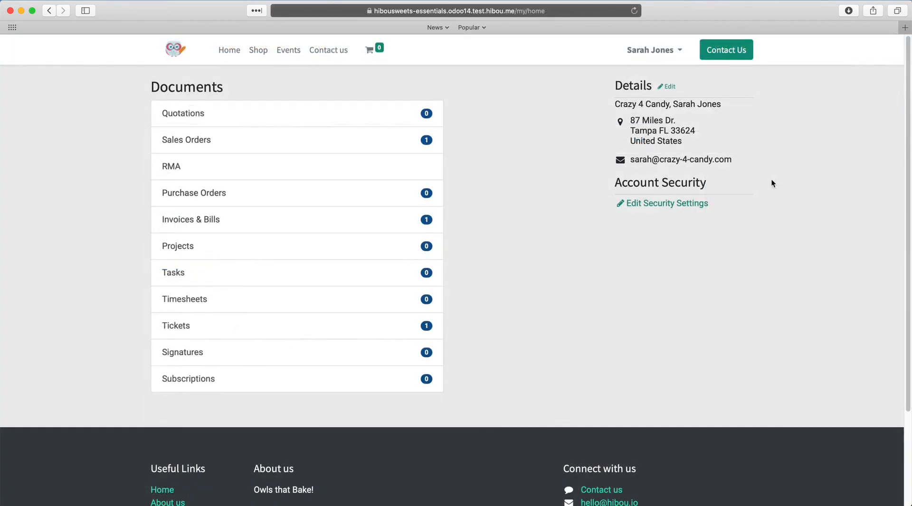
- Open the portal customer's single sales order from the account menu's Sales Orders list
click(674, 50)
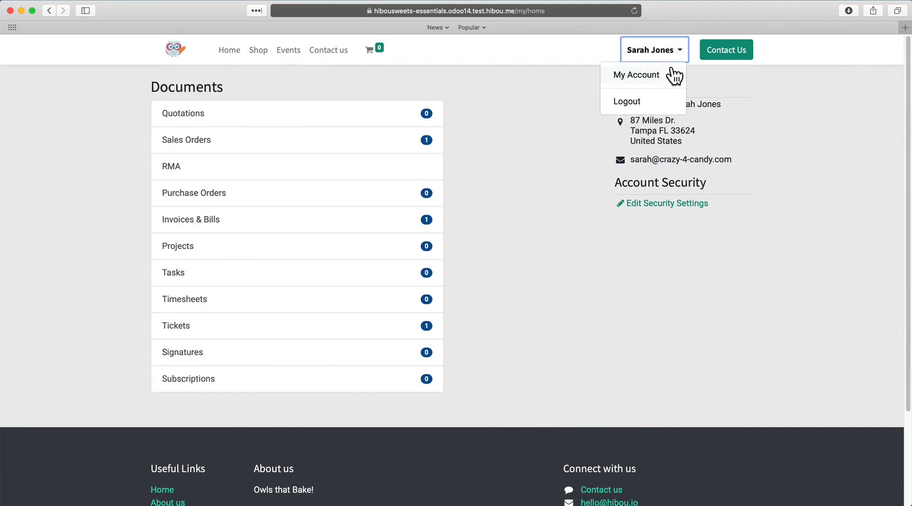
click(786, 280)
click(277, 150)
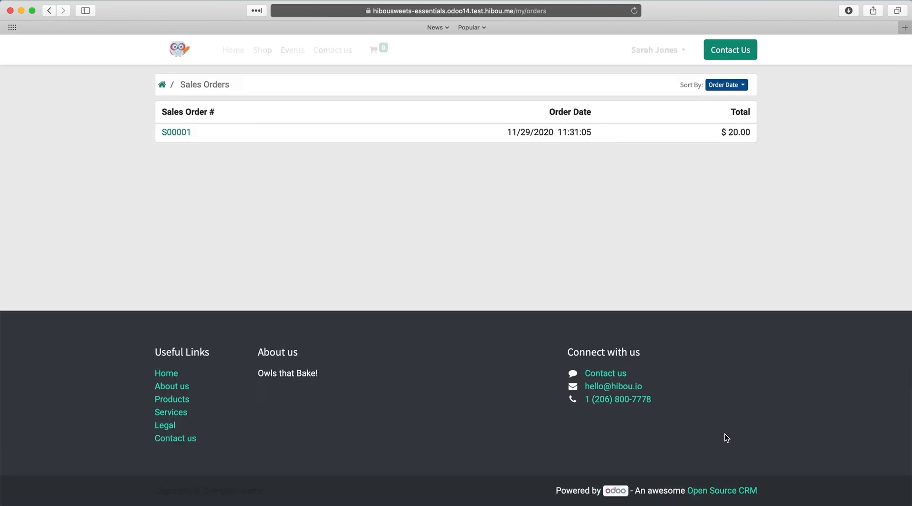
click(188, 133)
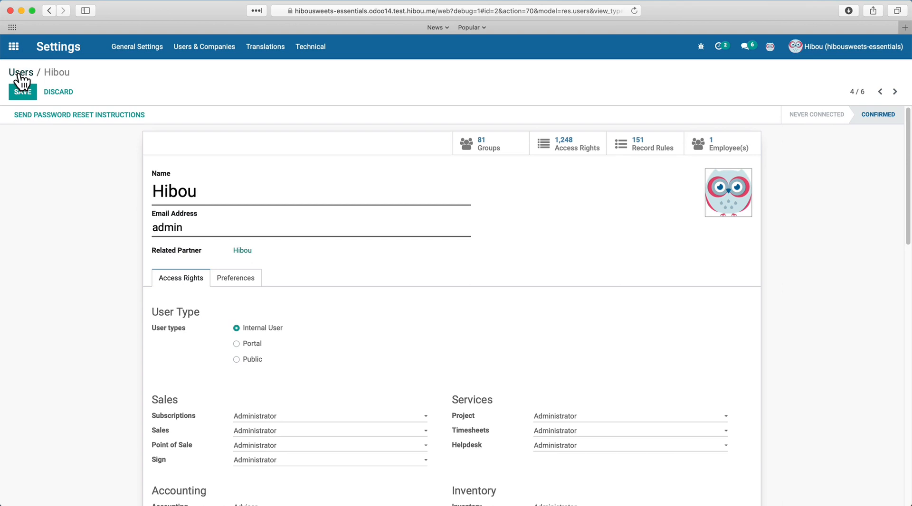
- Turn developer mode off by changing debug=1 to debug=0 in the page address
click(420, 11)
click(493, 11)
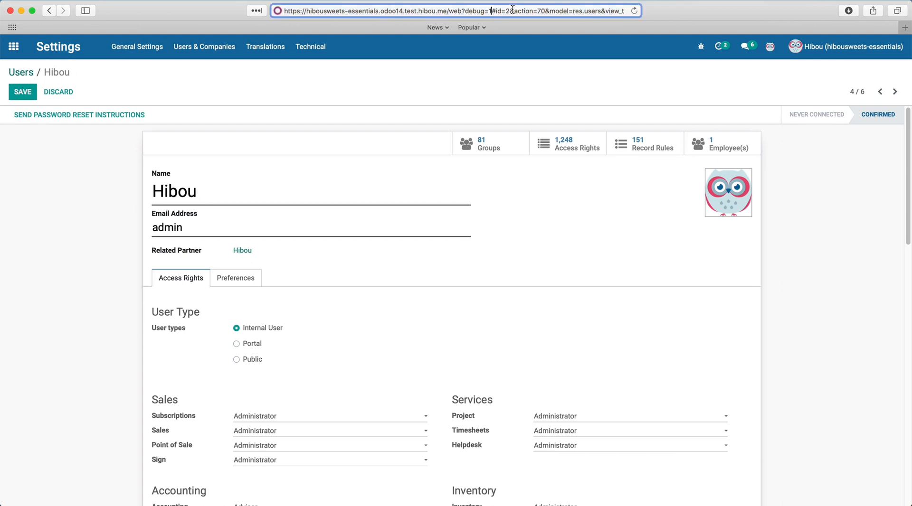
key(BackSpace)
text(0)
key(Return)
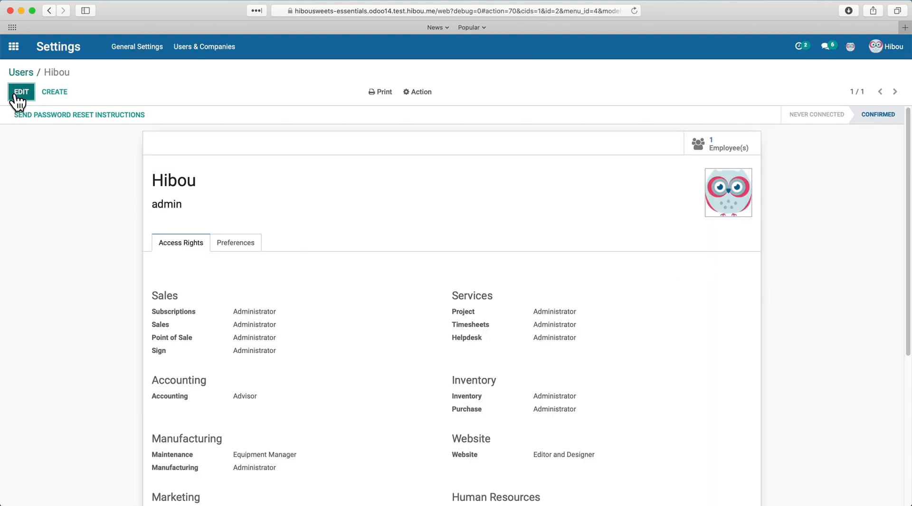
- Put the administrator's user form in edit mode and highlight its name and email fields
click(19, 95)
drag(266, 196, 80, 191)
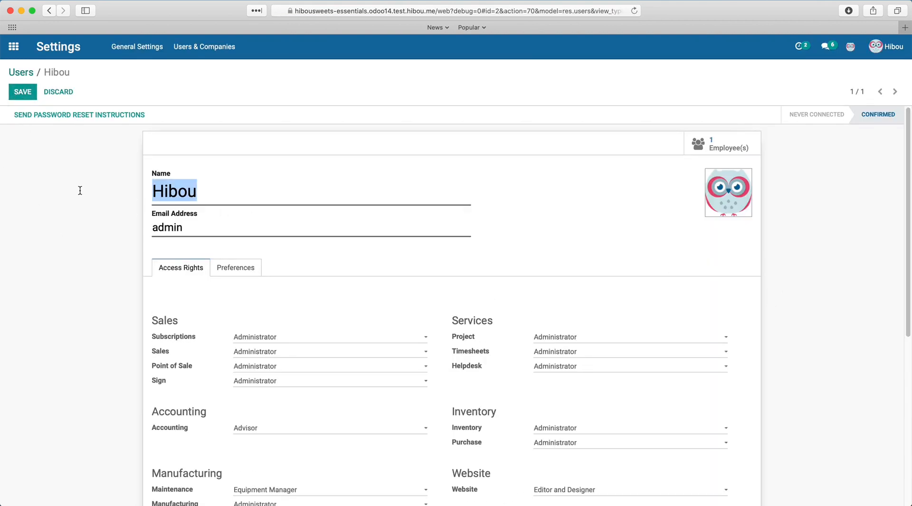
click(73, 215)
drag(209, 230, 15, 291)
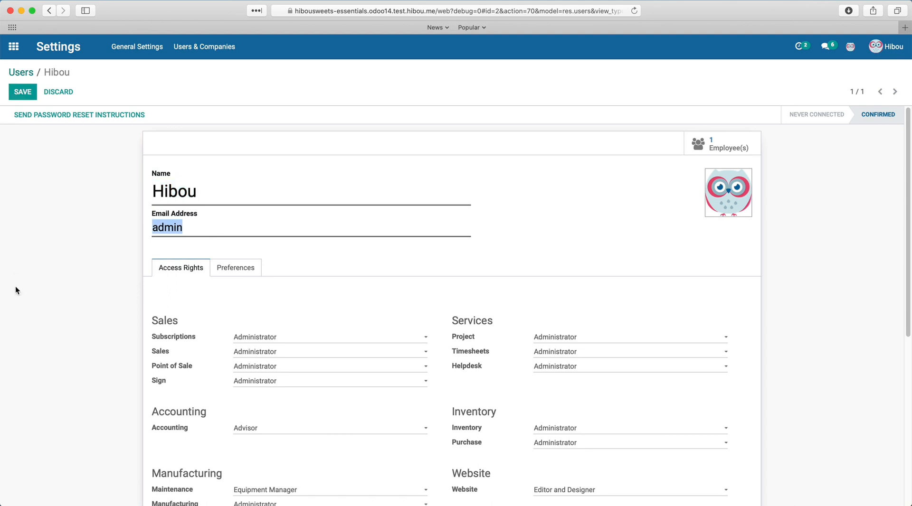
click(44, 310)
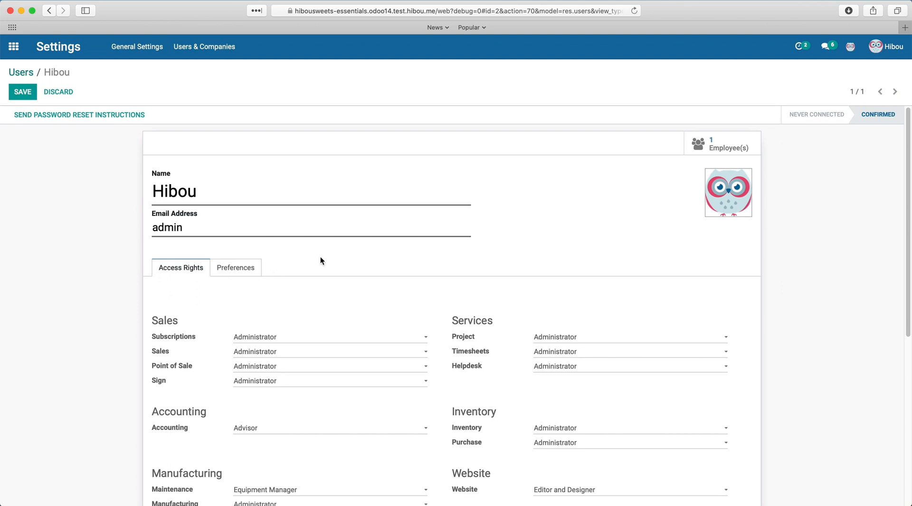
drag(309, 240, 7, 226)
click(105, 267)
scroll(103, 264, down, 1)
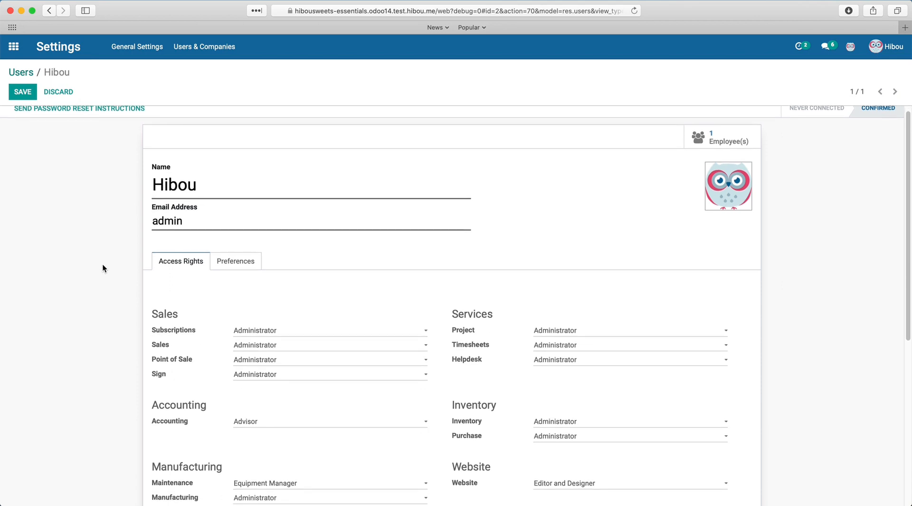
scroll(109, 270, down, 4)
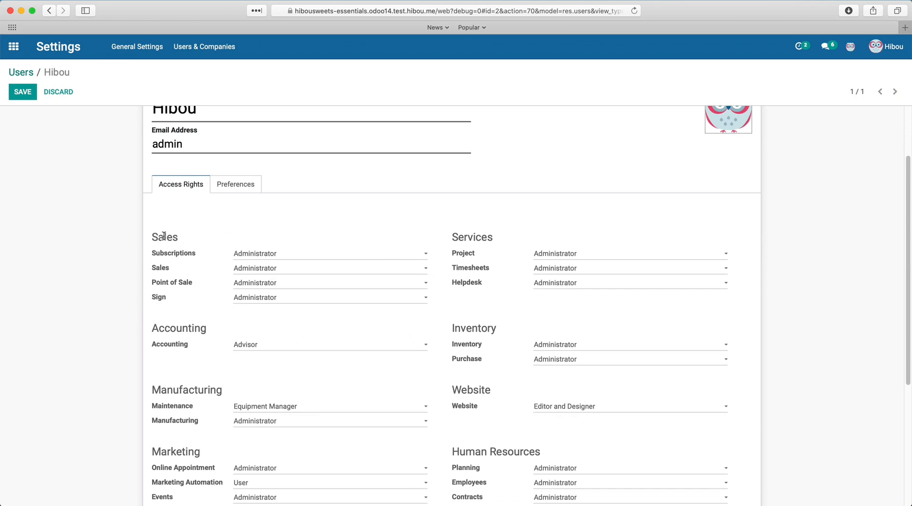
click(365, 260)
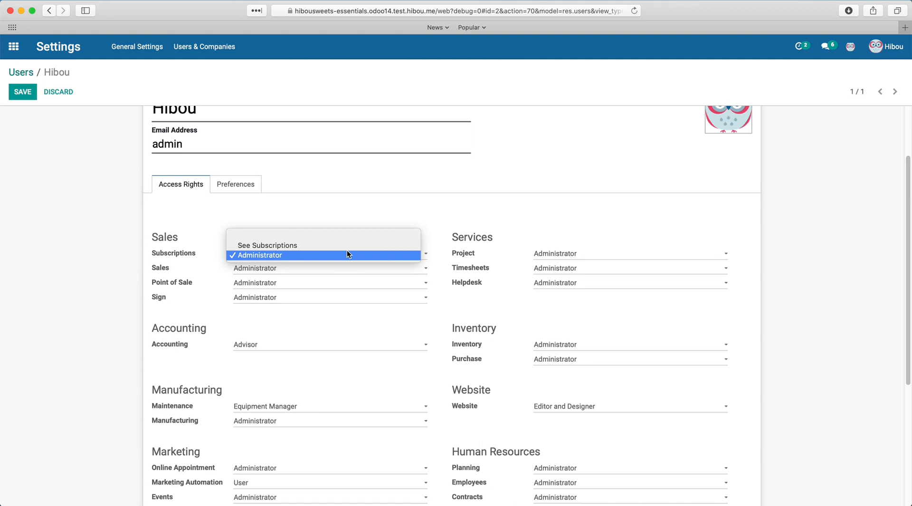
click(346, 255)
click(351, 269)
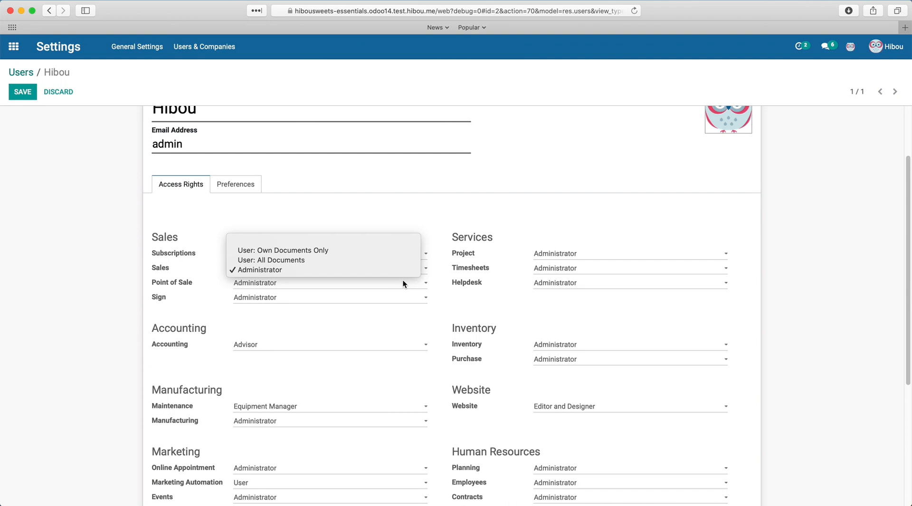
click(455, 301)
scroll(446, 308, up, 1)
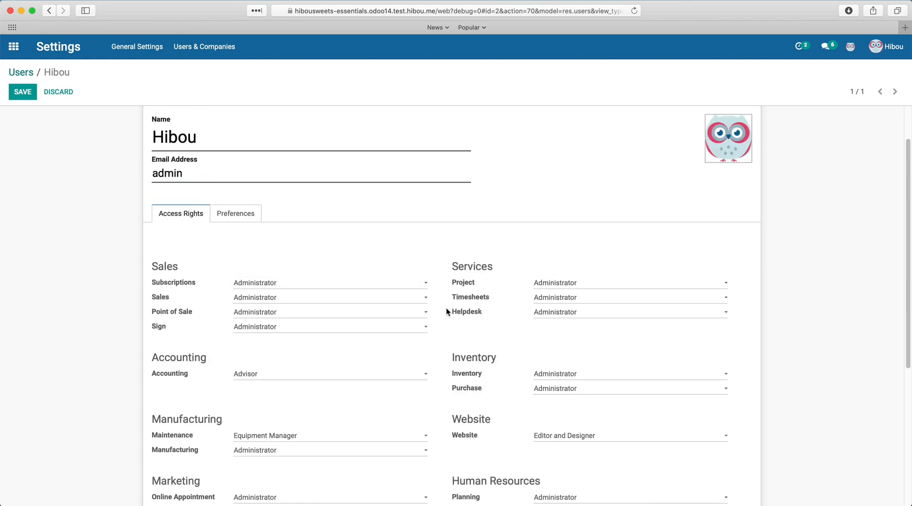
- Review the administrator's Preferences, opening the Language list and closing it unchanged
click(234, 211)
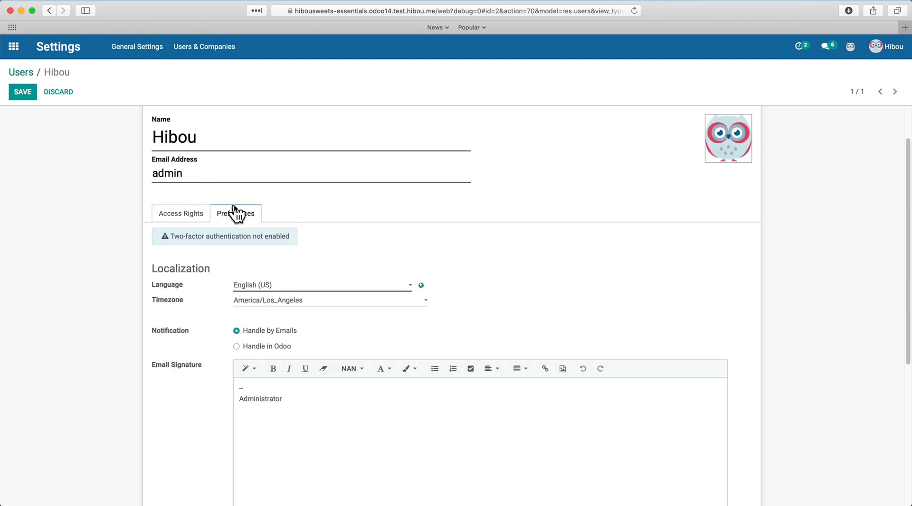
scroll(492, 298, down, 1)
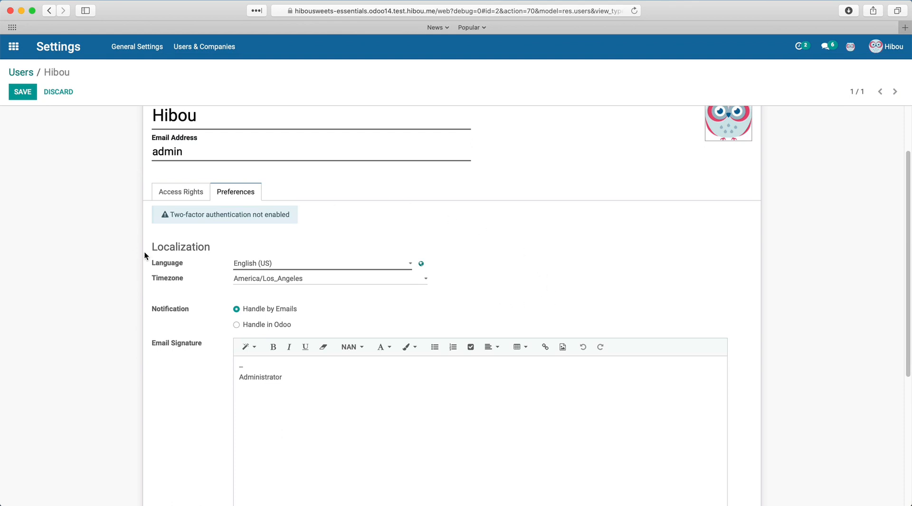
scroll(145, 256, down, 1)
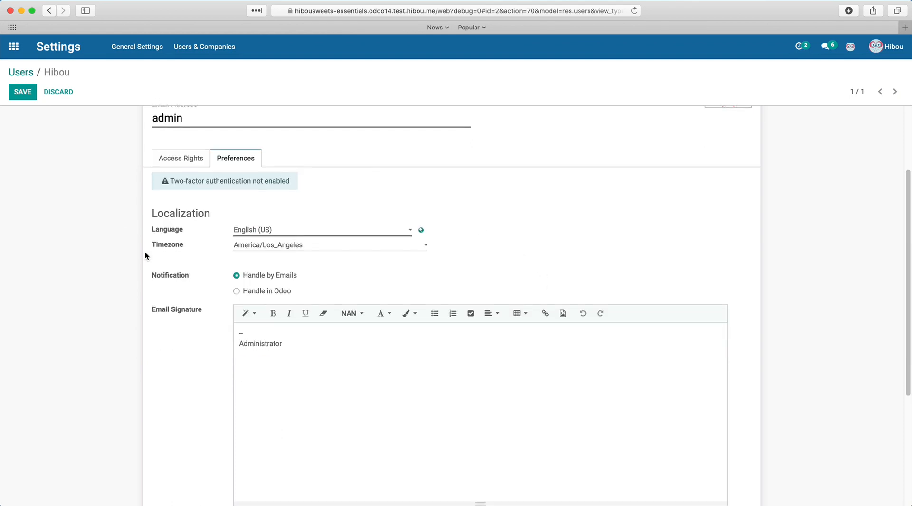
click(290, 230)
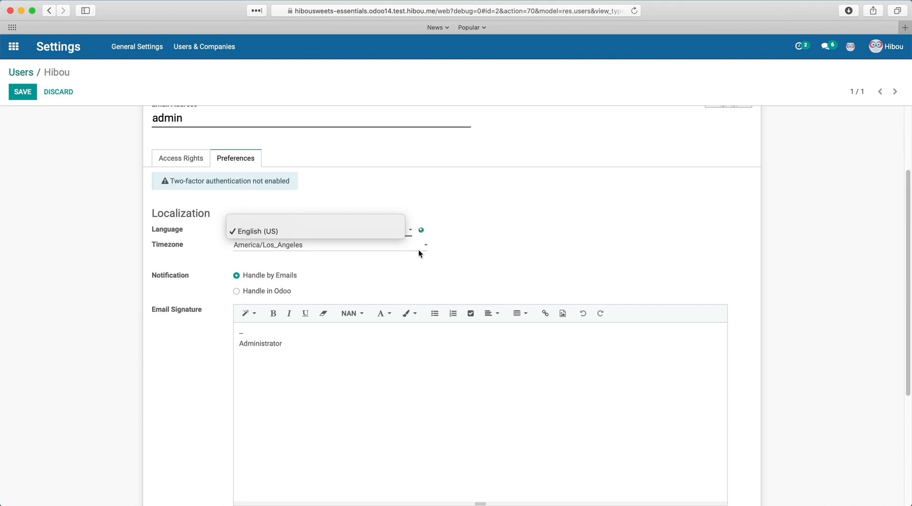
click(641, 239)
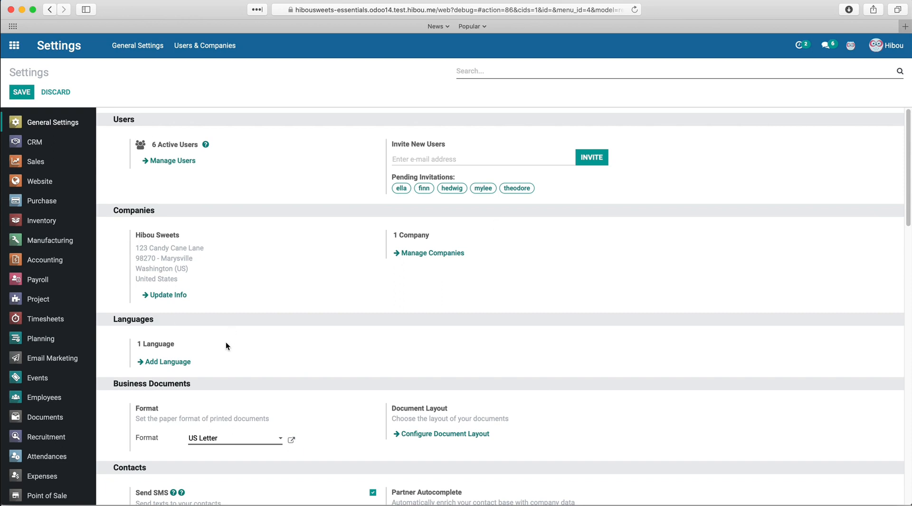
- Start adding a language and choose Amharic from the language list
click(167, 362)
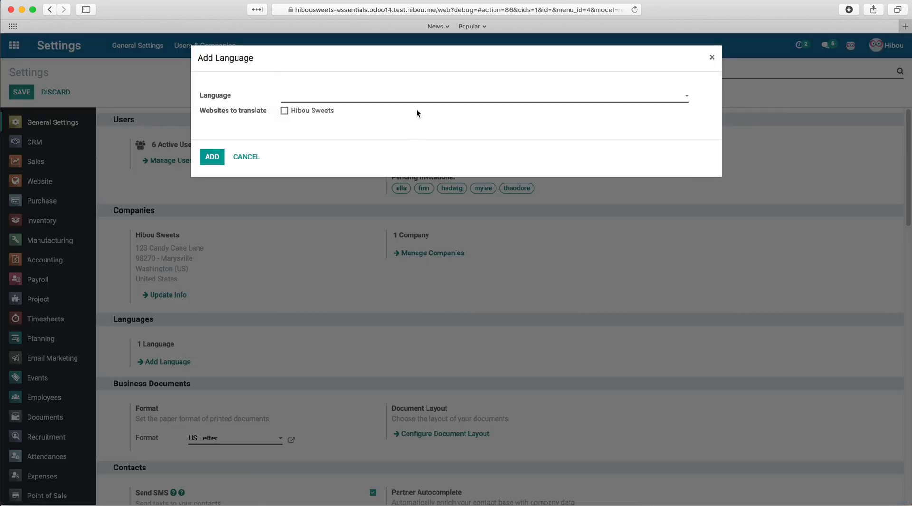
click(423, 97)
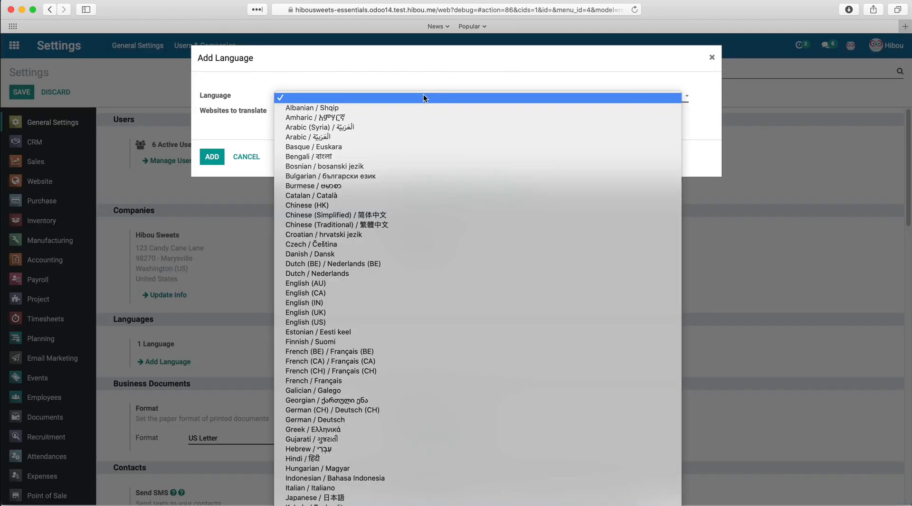
click(424, 116)
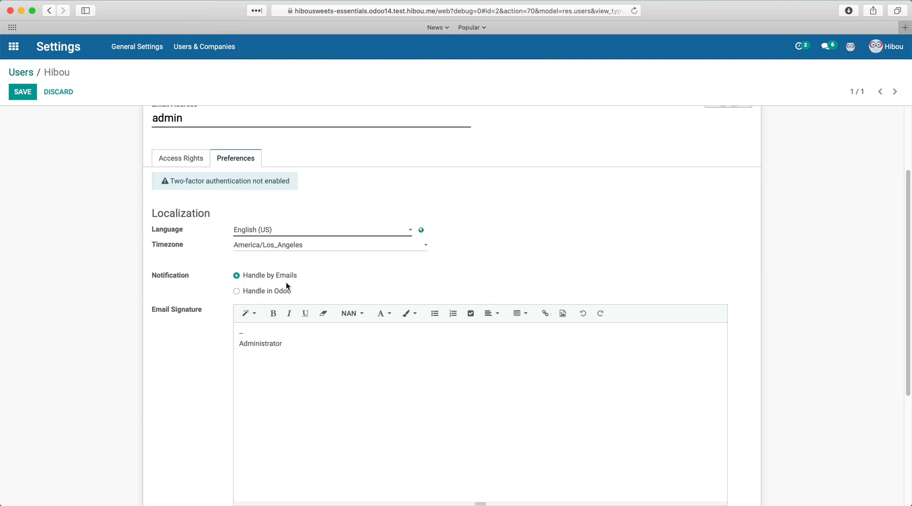
- Set notifications to 'Handle in Odoo' and check the messages and activities menus
scroll(430, 294, down, 1)
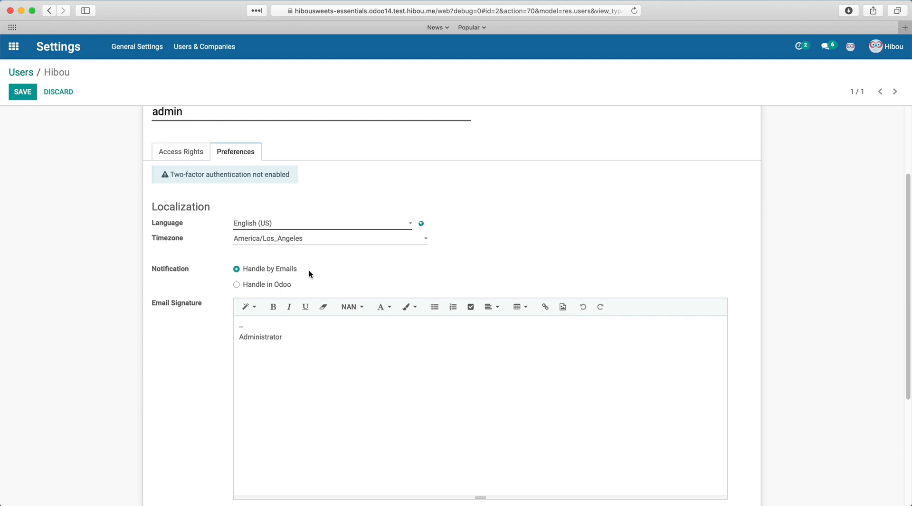
click(286, 286)
click(828, 53)
click(806, 60)
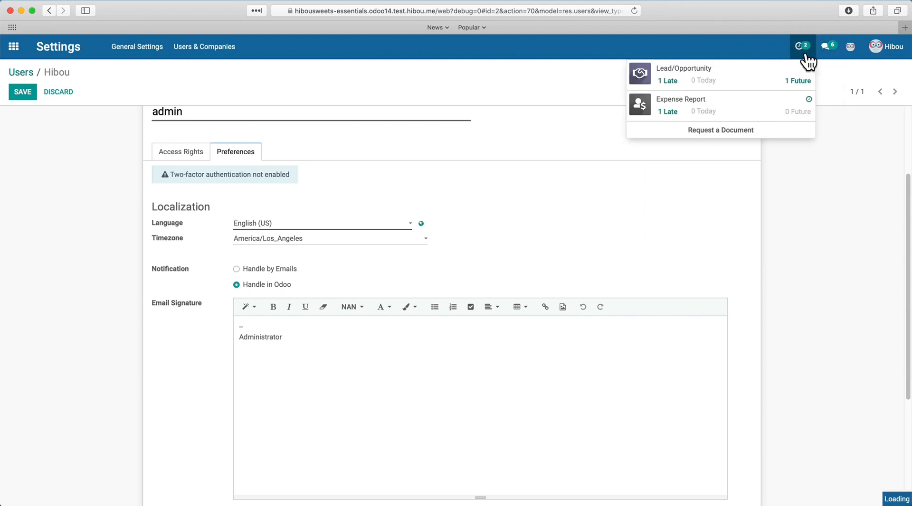
click(823, 60)
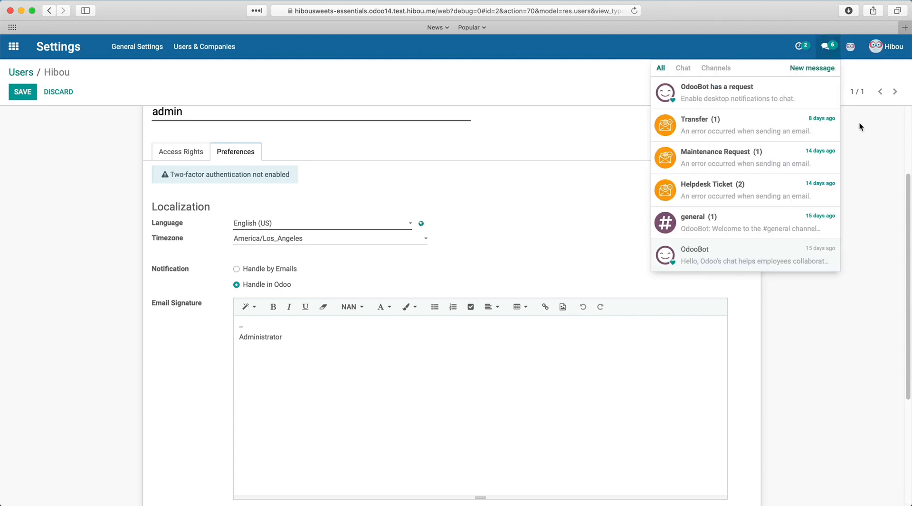
click(874, 187)
- Scroll down the settings toward the Digital Signatures section
scroll(544, 377, down, 2)
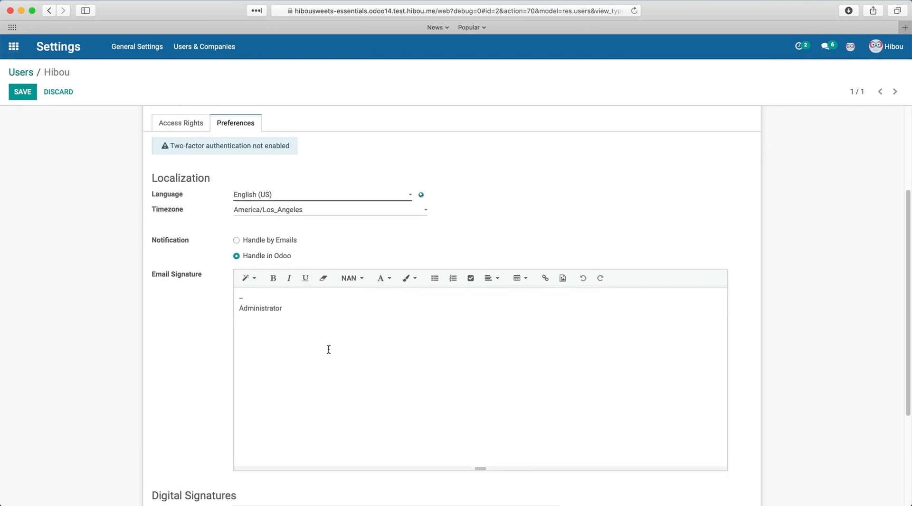
scroll(401, 369, down, 2)
scroll(401, 369, down, 5)
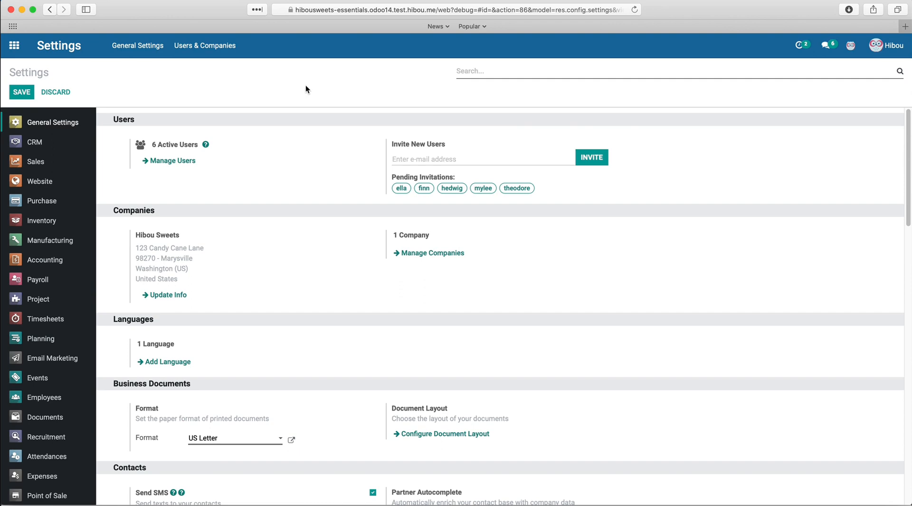
- Enable Default Access Rights under Permissions and open the Default User Template, confirming the warning
scroll(320, 193, down, 3)
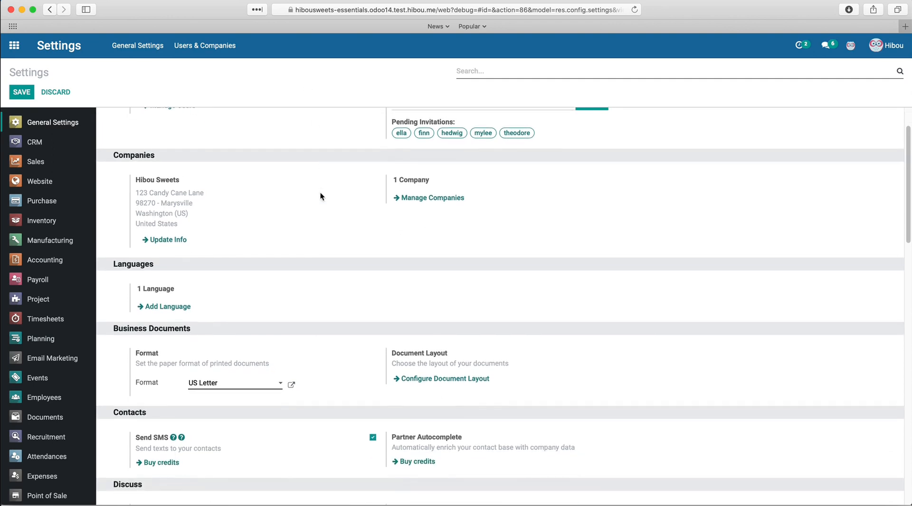
scroll(315, 233, down, 10)
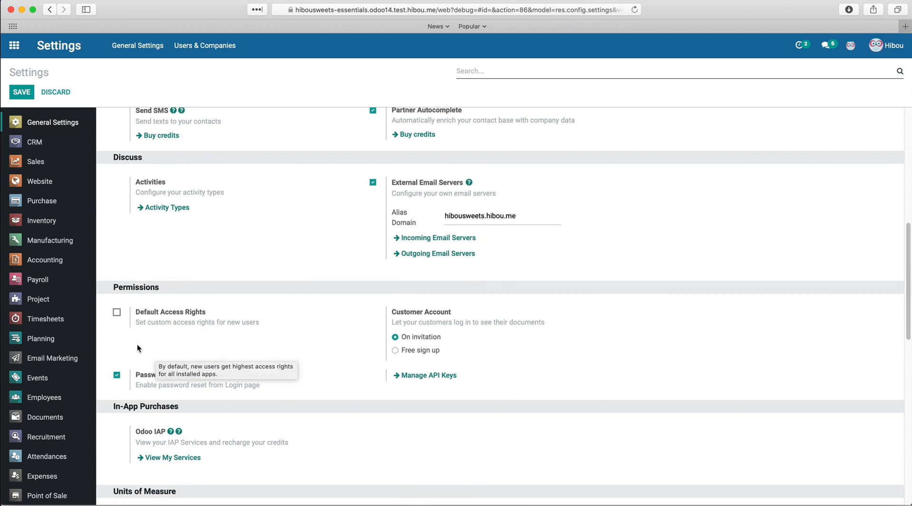
click(117, 313)
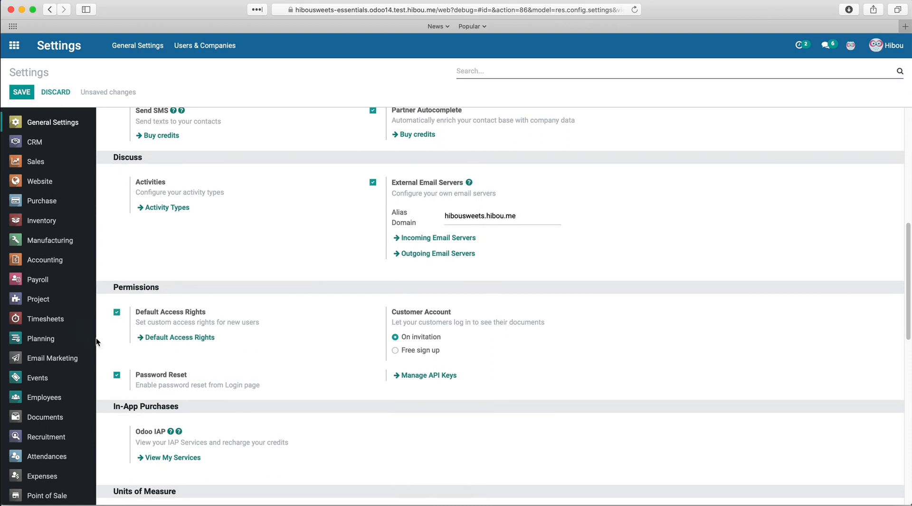
click(189, 342)
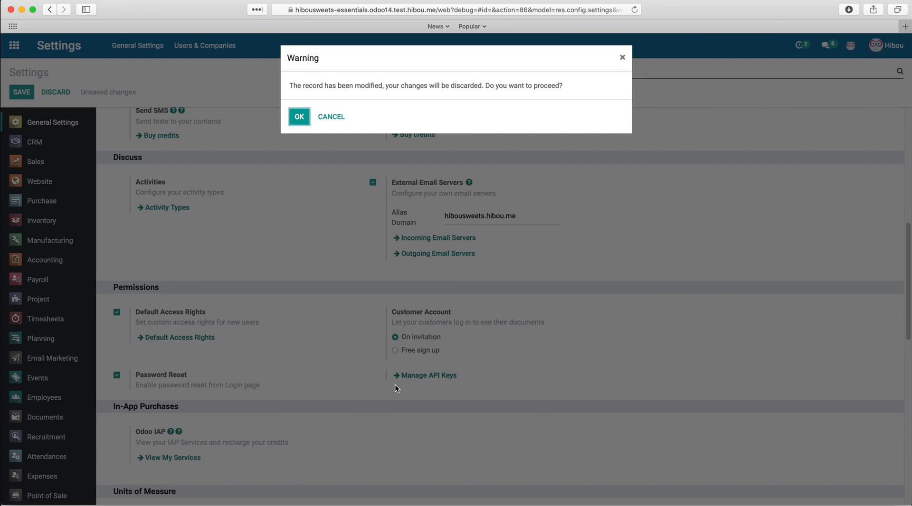
click(303, 119)
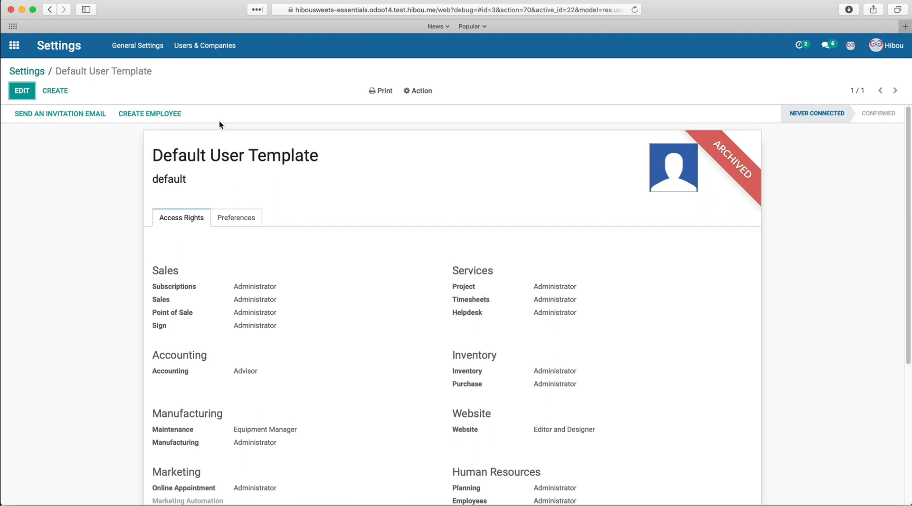
- Edit the template, change Sales from Administrator to 'User: Own Documents Only', and save
click(22, 91)
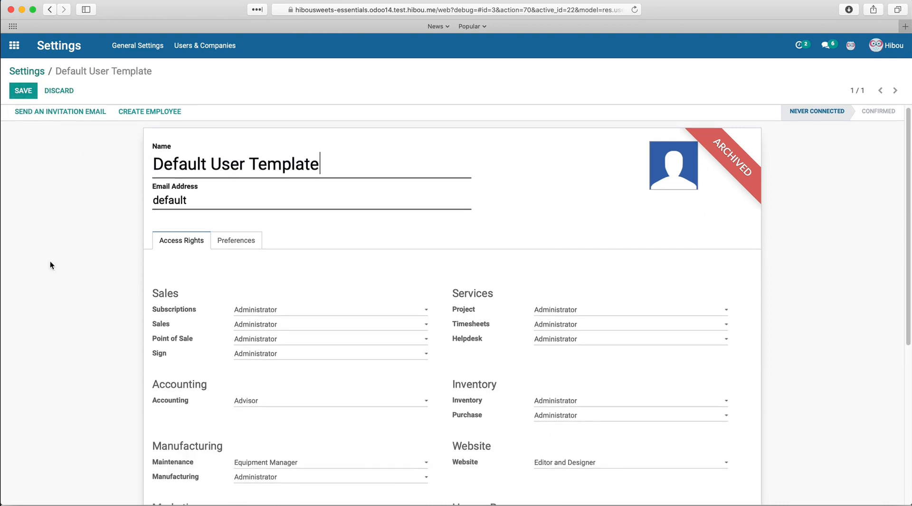
scroll(50, 261, down, 1)
scroll(49, 261, down, 1)
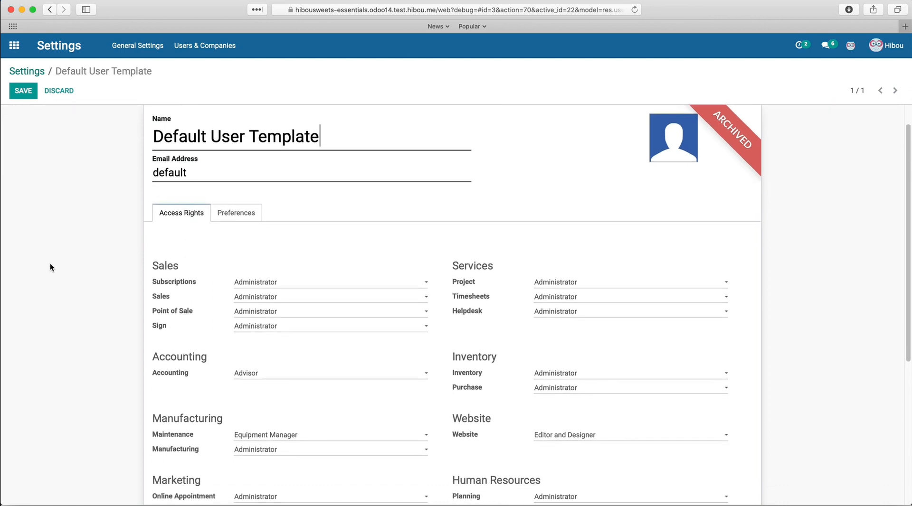
scroll(50, 272, down, 1)
scroll(49, 270, down, 3)
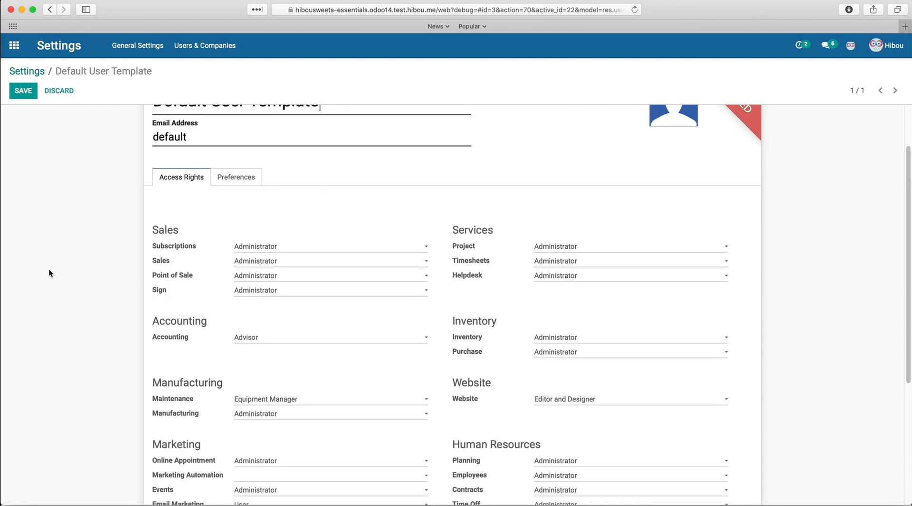
scroll(50, 274, down, 1)
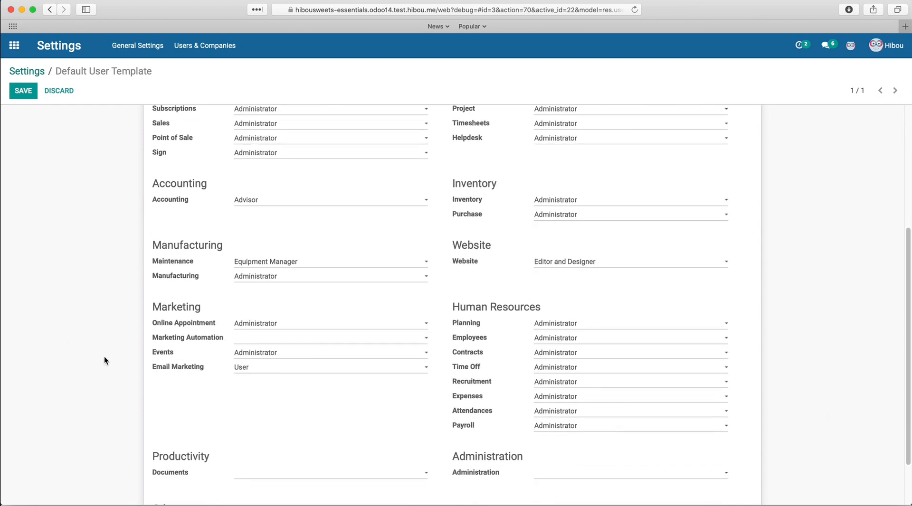
scroll(104, 356, up, 5)
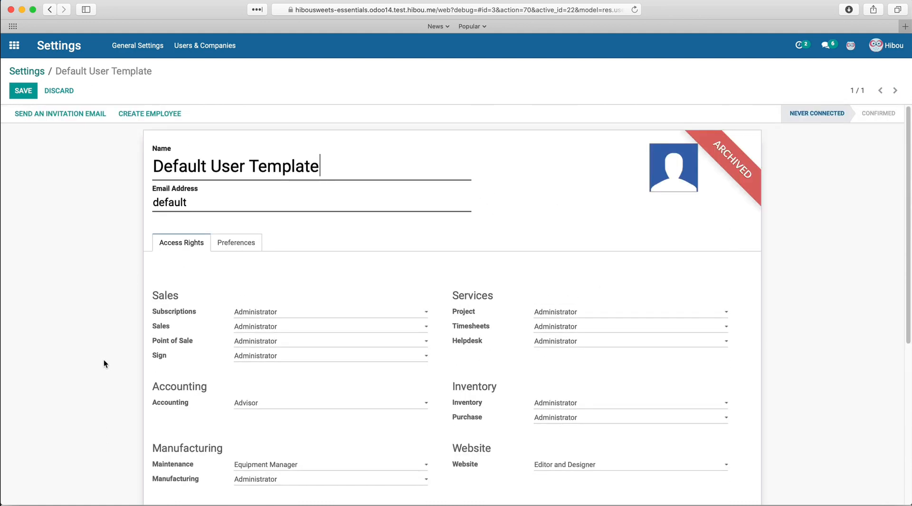
click(296, 327)
click(323, 306)
click(23, 98)
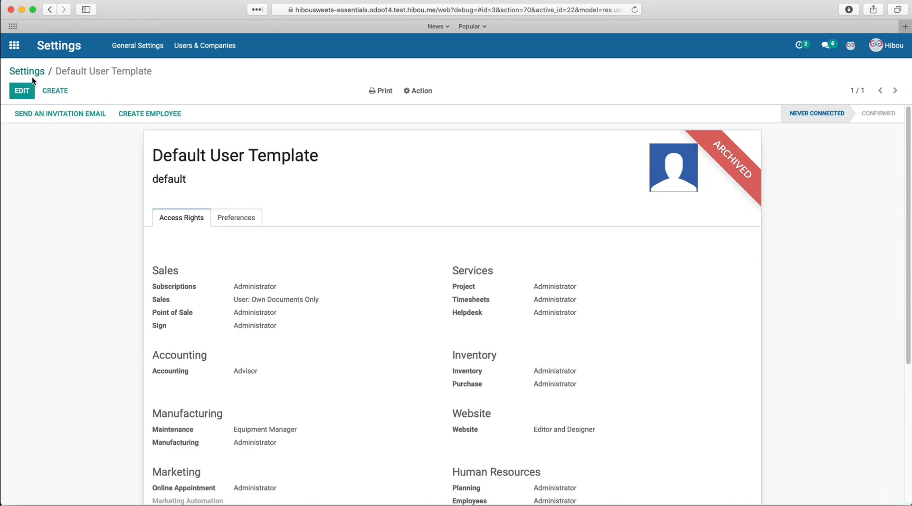
- Create a new user and confirm its Sales access defaults to Own Documents Only
click(54, 92)
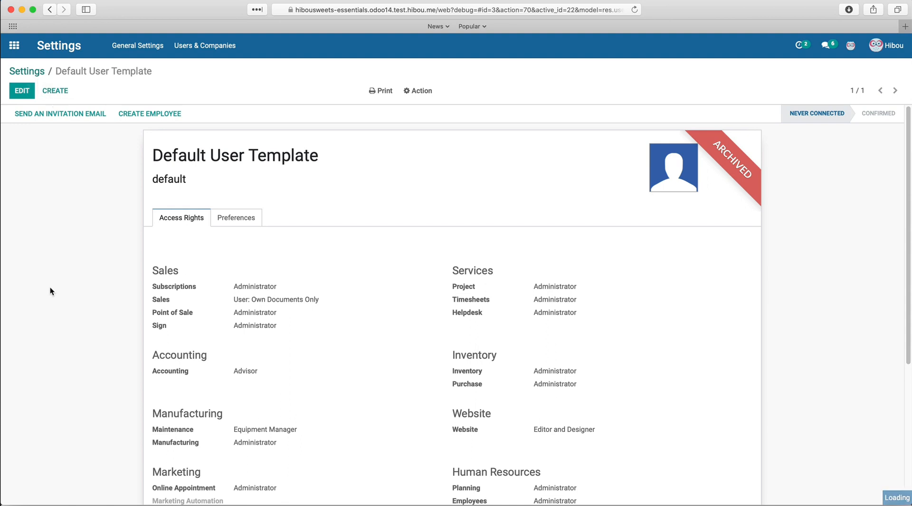
click(352, 326)
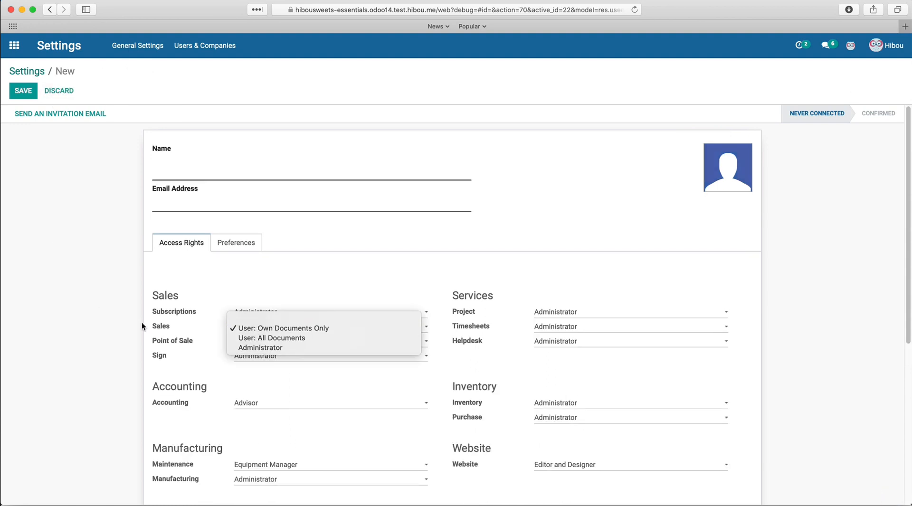
click(115, 335)
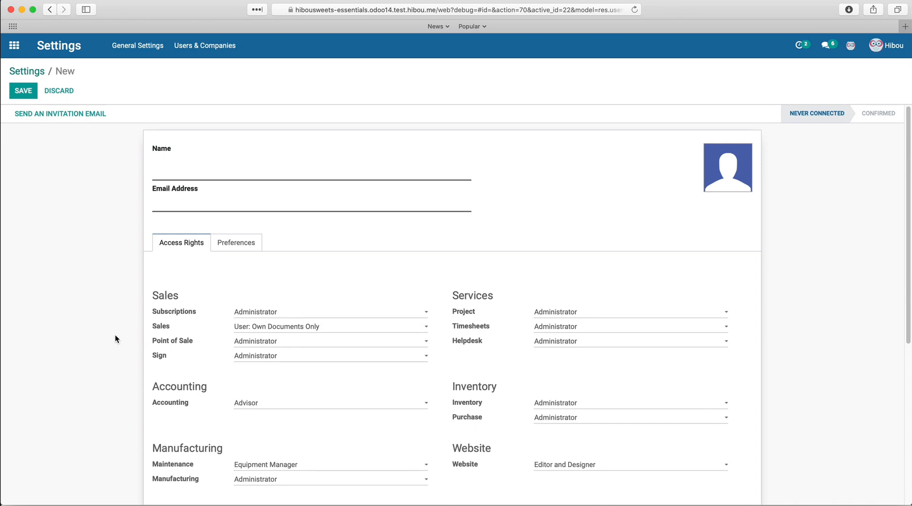
- Go to Users & Companies > Users and remove the Internal Users filter
click(205, 48)
click(209, 71)
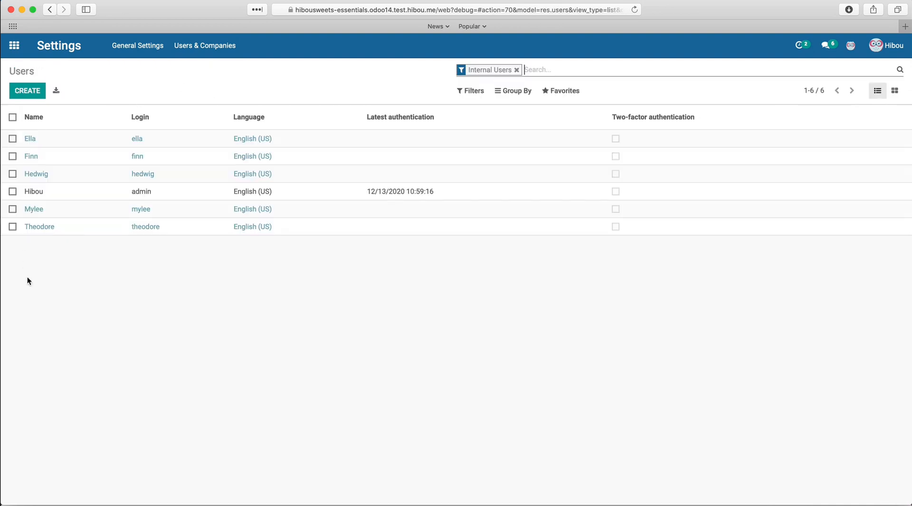
click(516, 70)
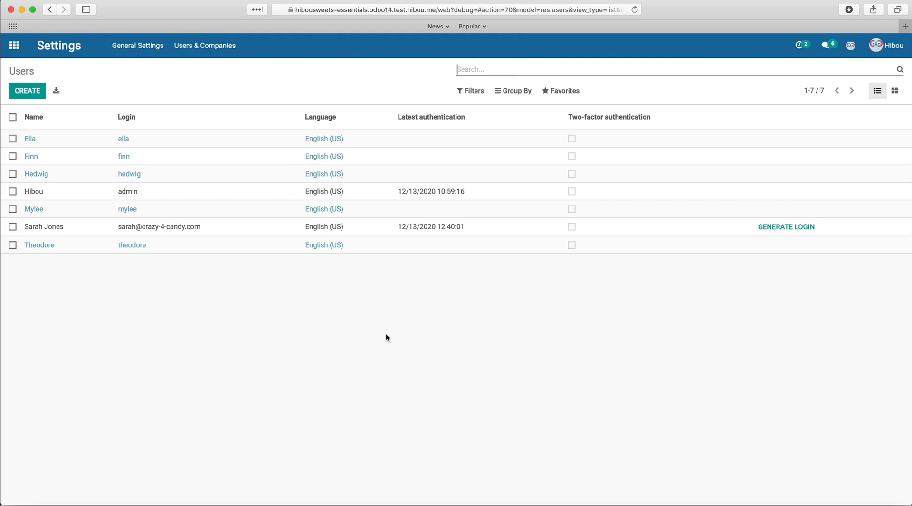
- Filter the Users list to Inactive Users and open the Default User Template record
click(480, 95)
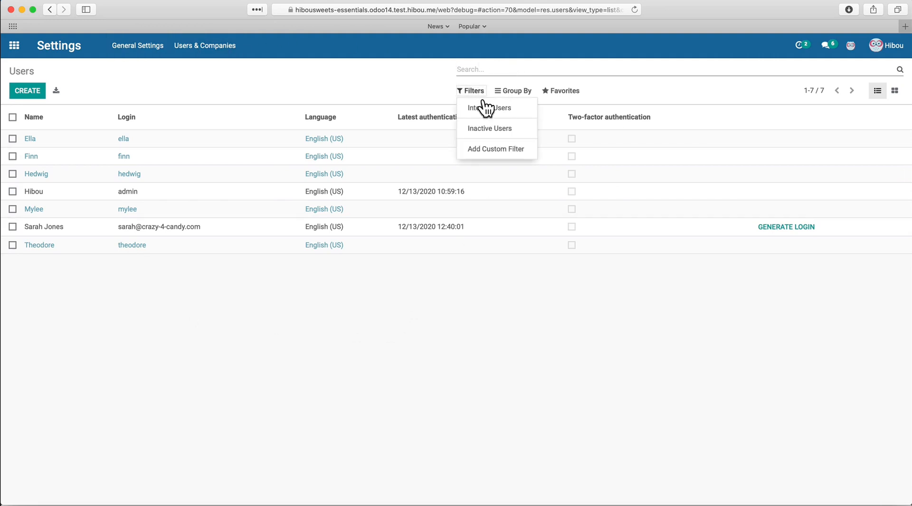
click(495, 129)
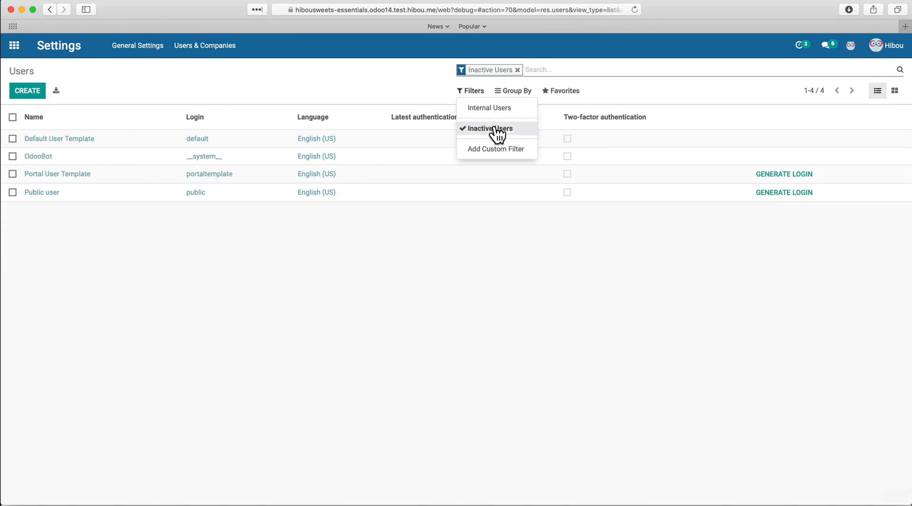
click(196, 247)
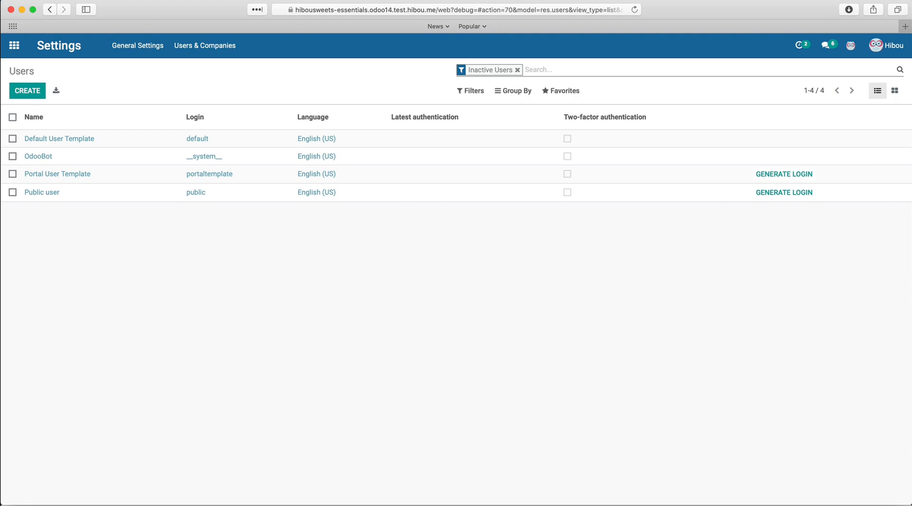
click(125, 143)
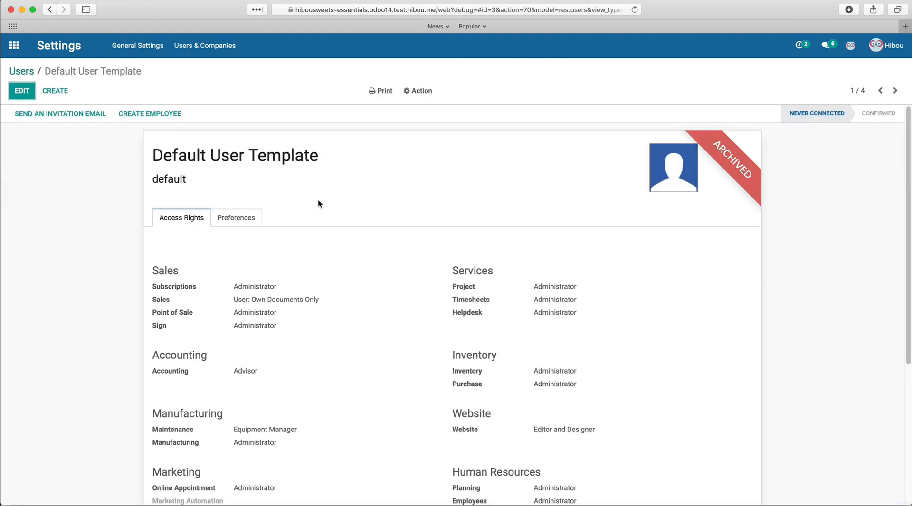
- Go back to the inactive users list via the breadcrumb and open the OdooBot user
click(23, 72)
click(92, 157)
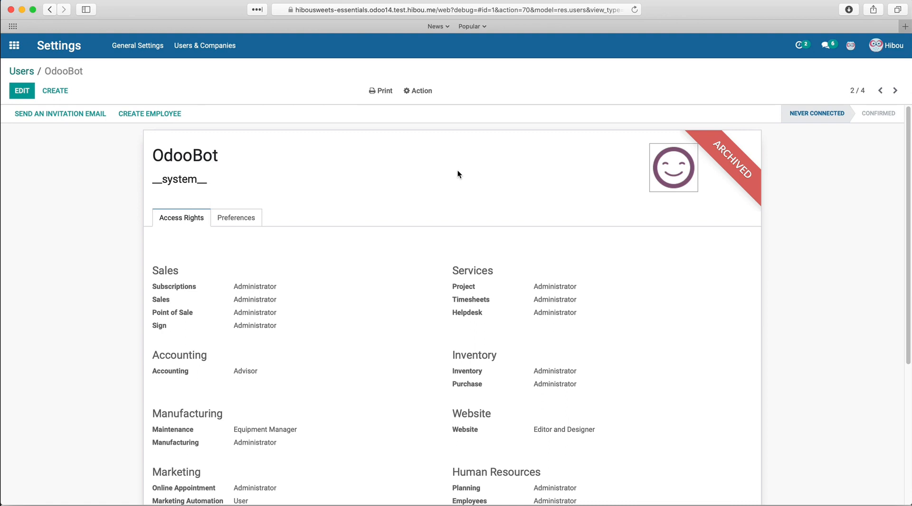
- Add 1 after 'debug=' in the page address to reload Odoo in developer mode
click(479, 13)
click(490, 10)
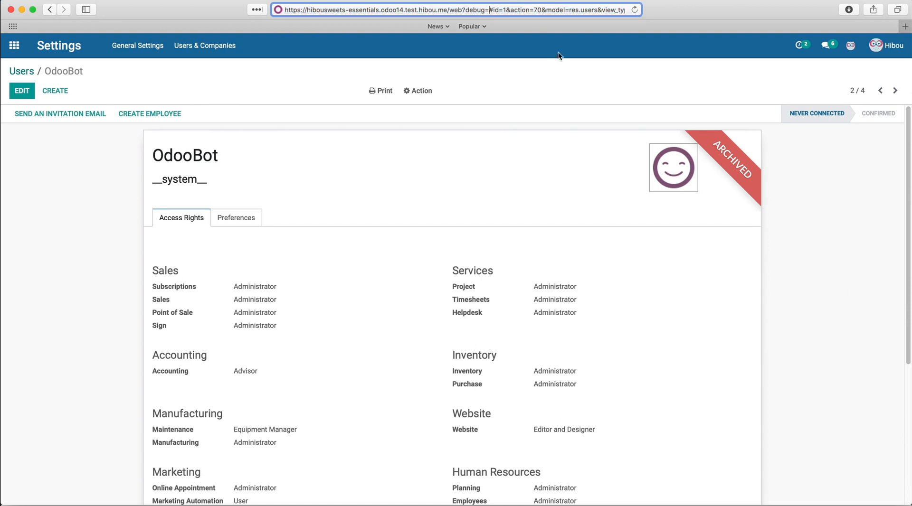
text(1)
key(Return)
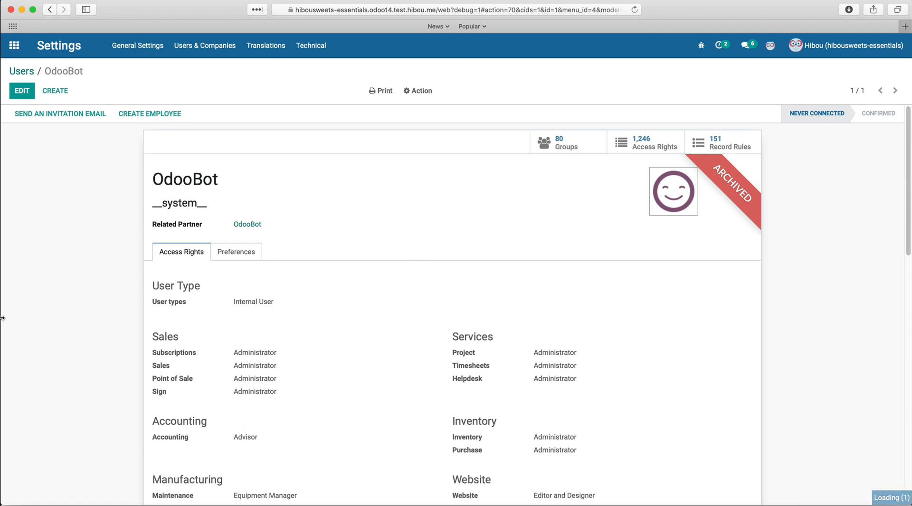
- Put the OdooBot contact into edit mode and select its existing e-mail for replacement
click(18, 93)
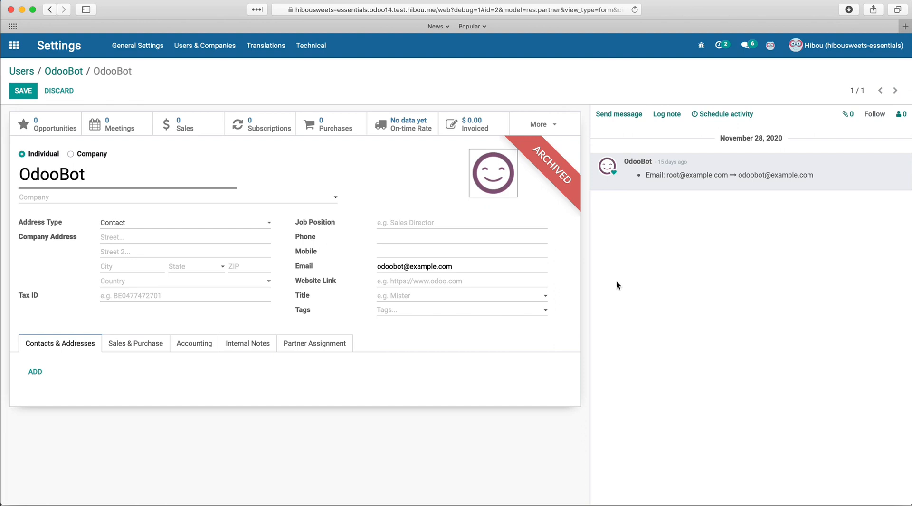
triple_click(426, 265)
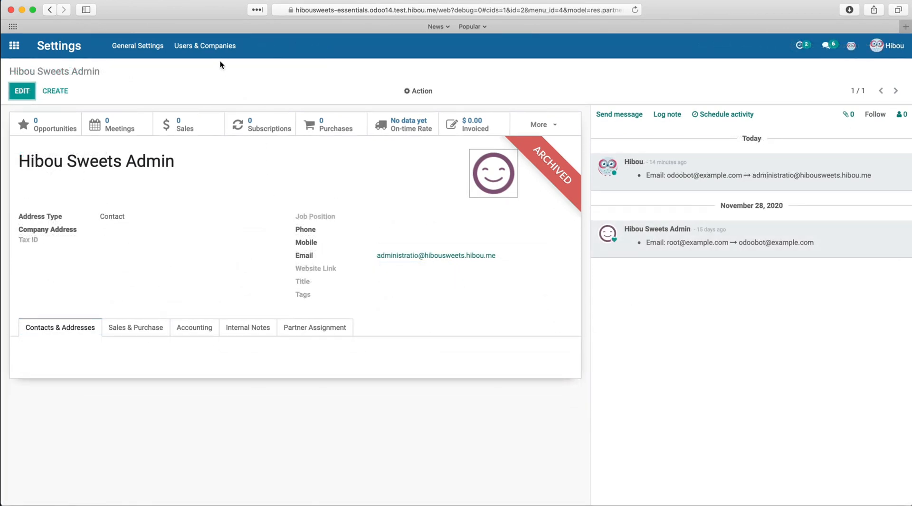
- Open the Hibou Sweets company record from Users & Companies, make it editable, and scroll down
click(221, 46)
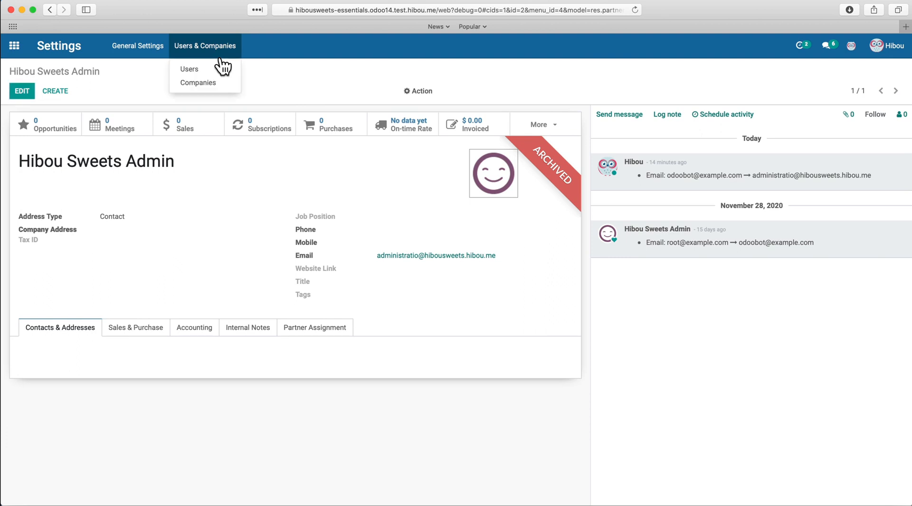
click(218, 87)
click(22, 92)
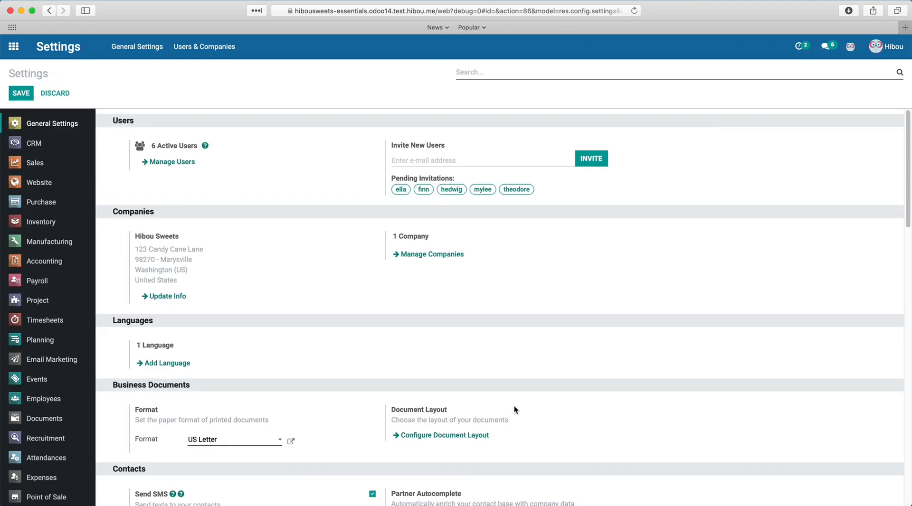
scroll(532, 397, down, 2)
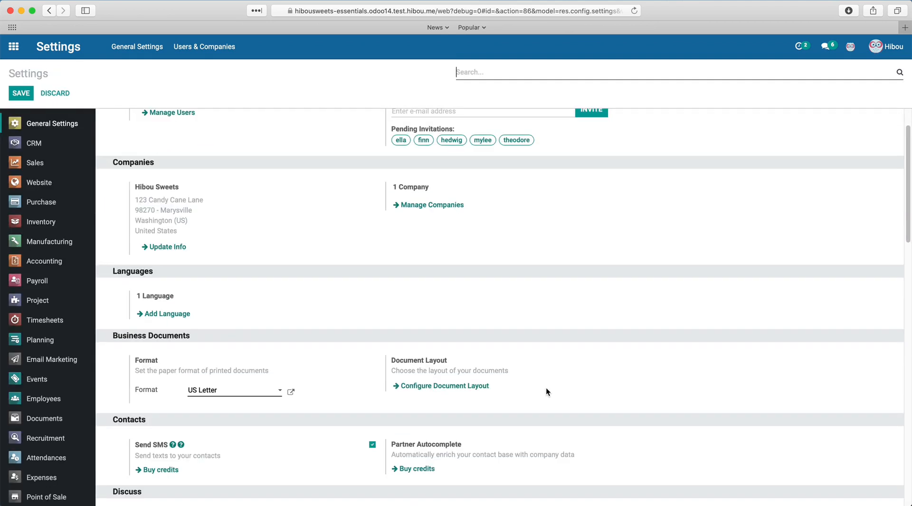
click(481, 388)
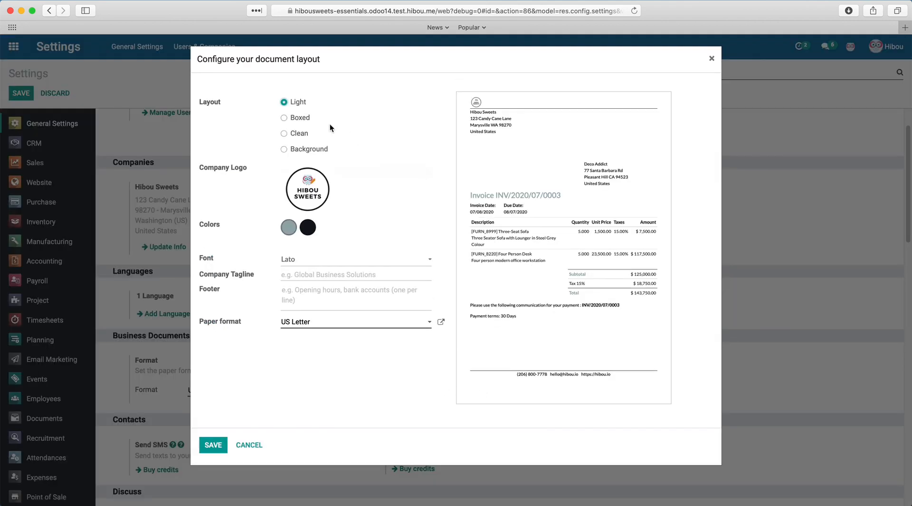
click(306, 118)
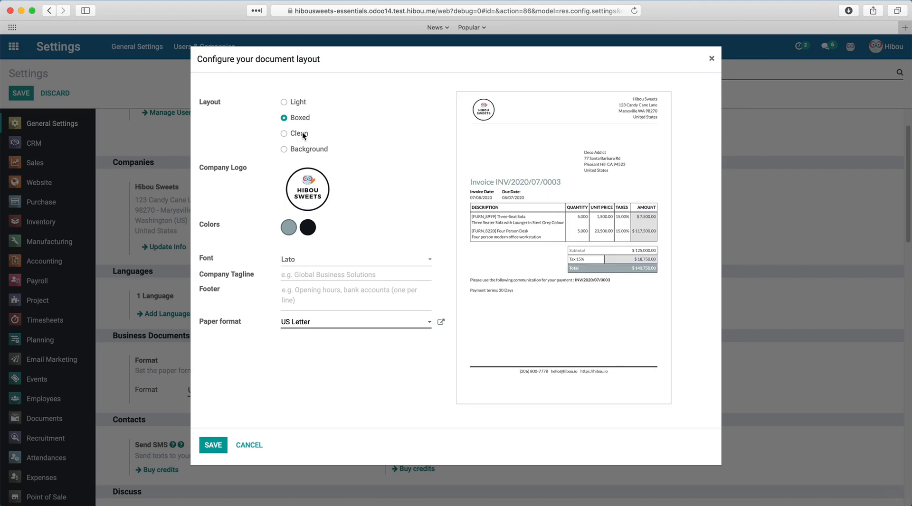
click(303, 135)
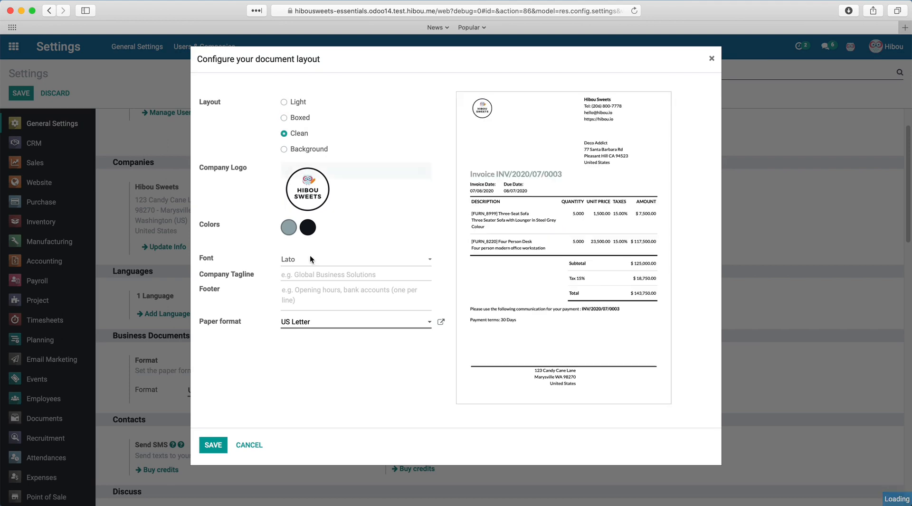
click(288, 227)
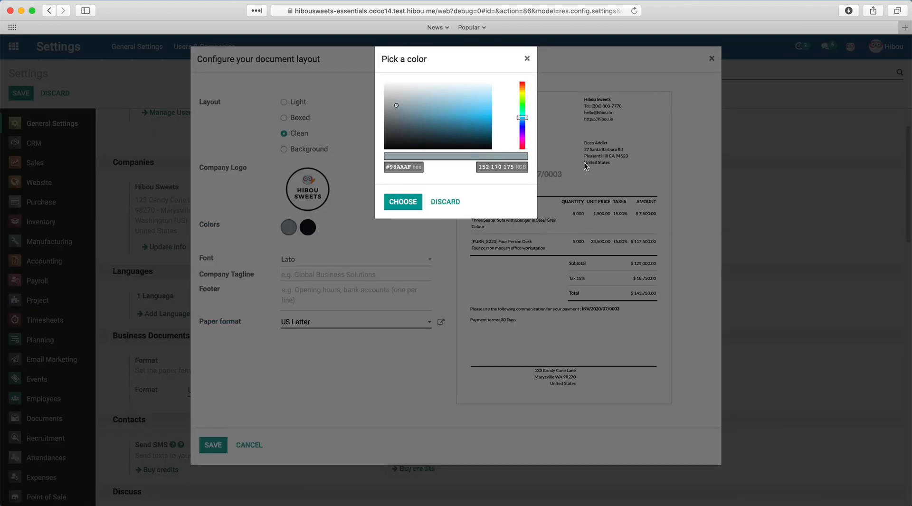
click(527, 58)
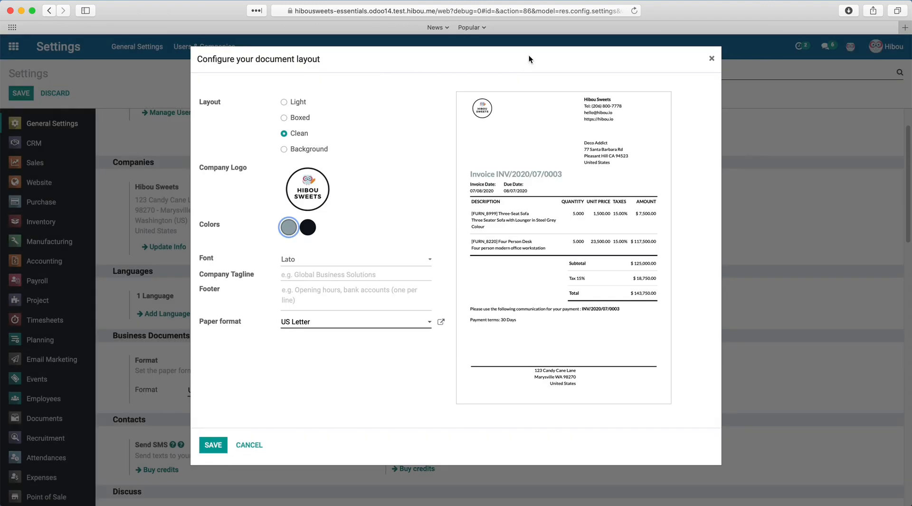
click(340, 261)
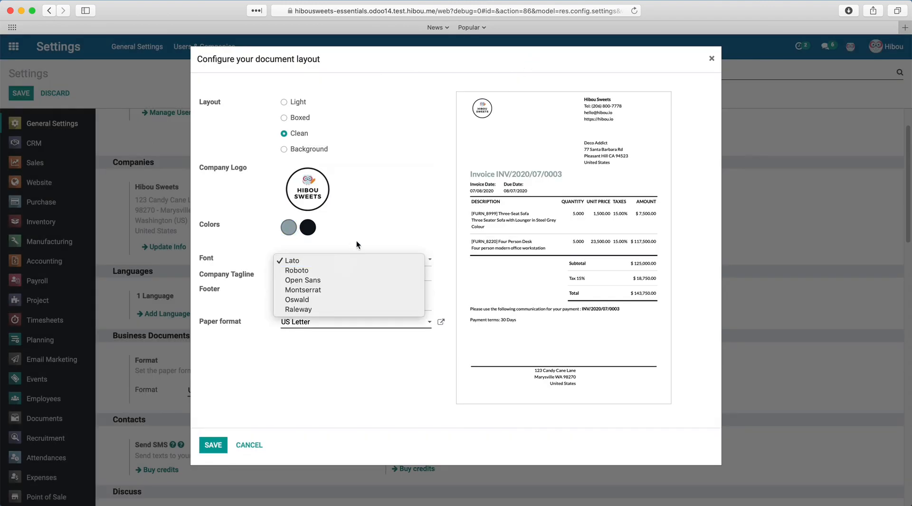
click(385, 232)
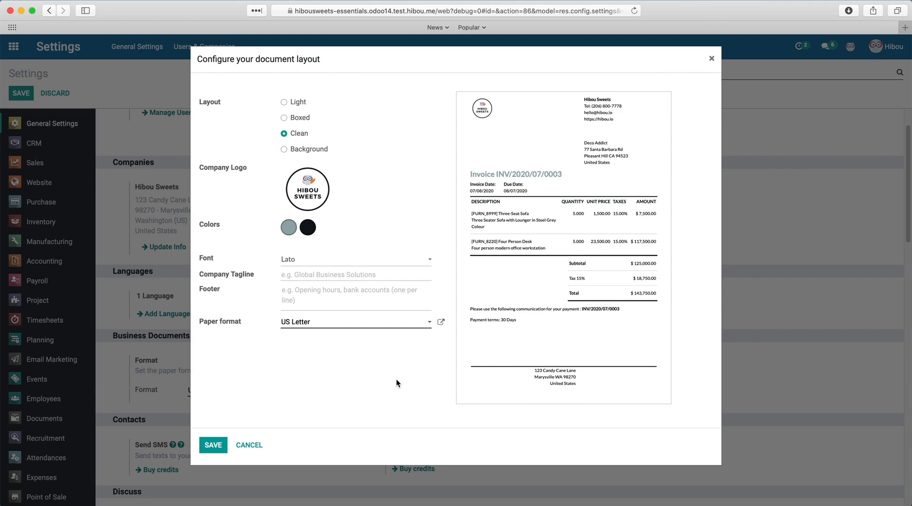
click(711, 58)
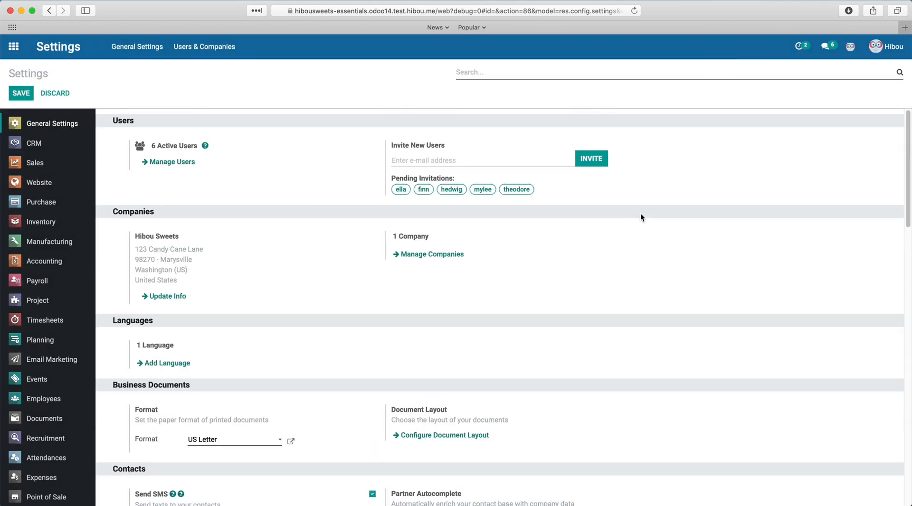
- Scroll to Developer Tools at the bottom of Settings and activate developer mode
scroll(641, 215, down, 4)
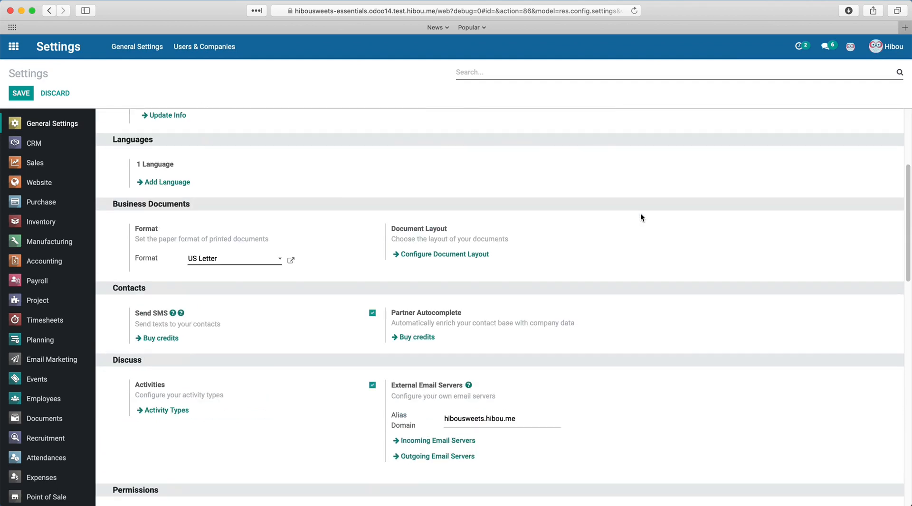
scroll(641, 214, down, 15)
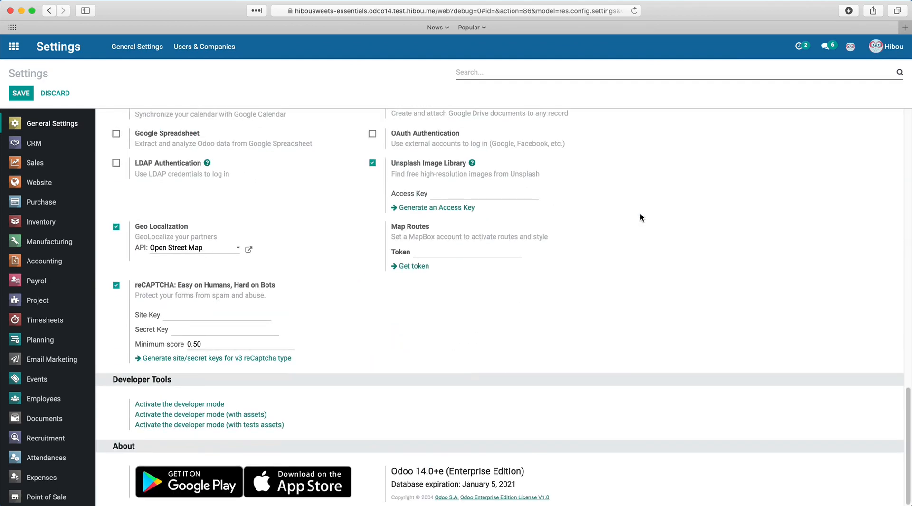
click(209, 405)
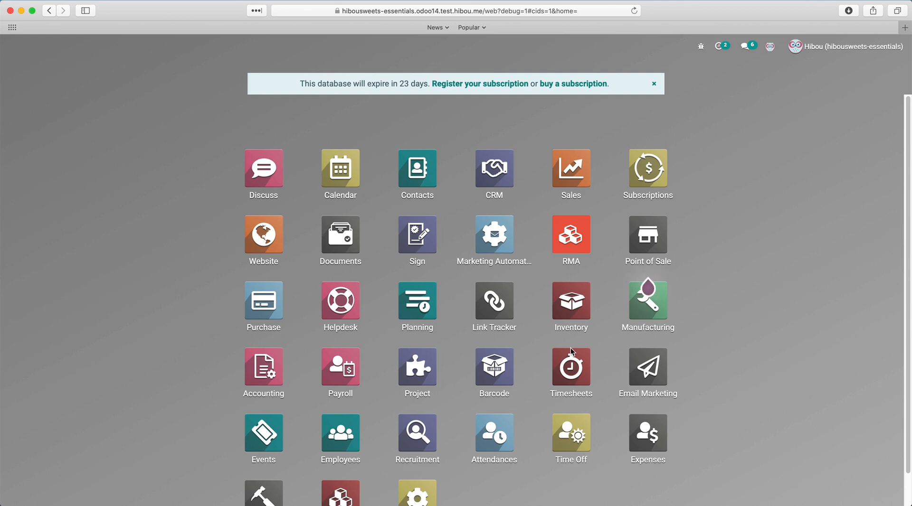
- From the home screen, open Settings and go to Users & Companies > Groups
scroll(560, 366, down, 1)
click(427, 458)
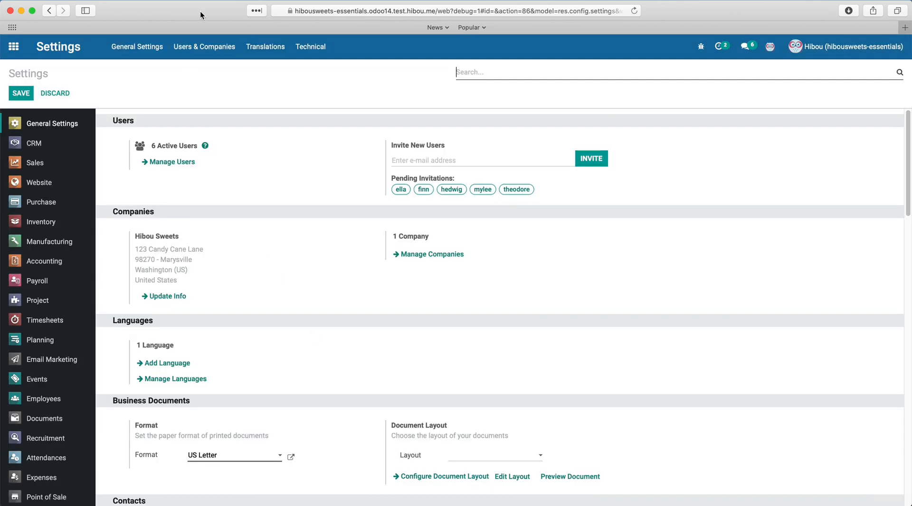
click(195, 47)
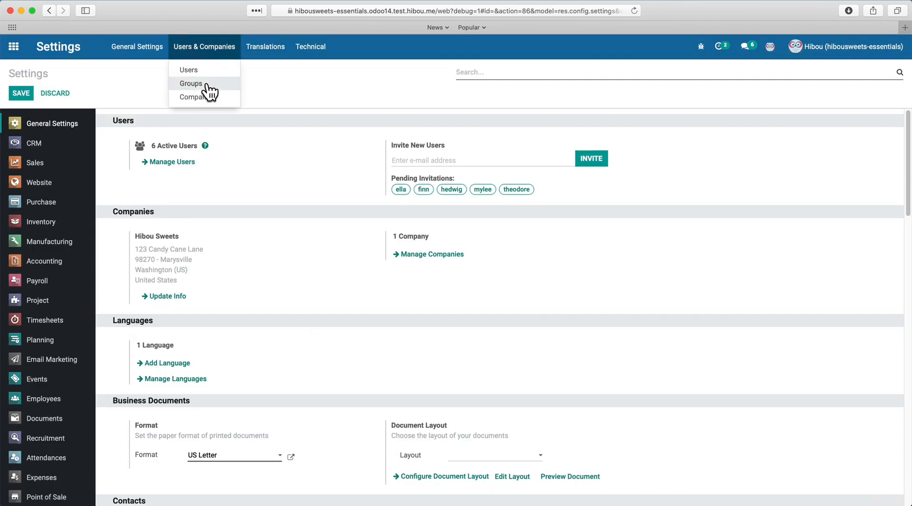
click(202, 86)
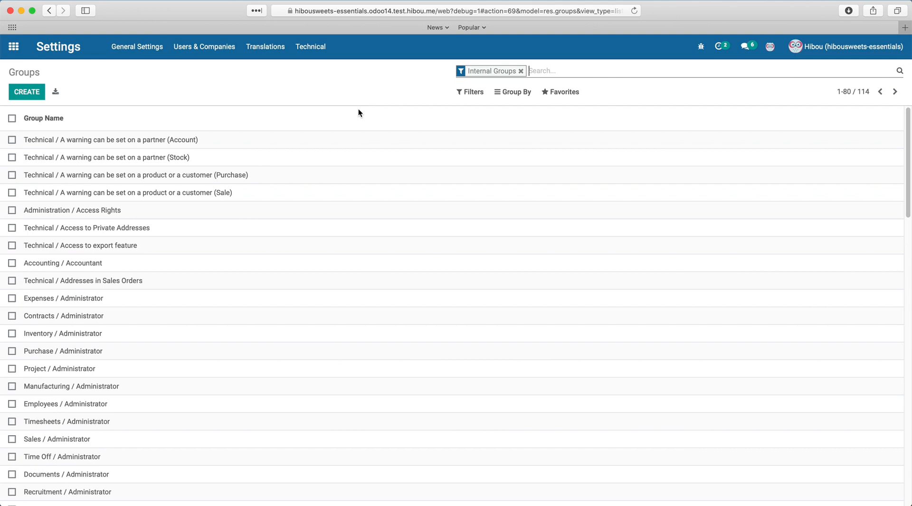
mouse_move(359, 110)
- Edit Expenses / Administrator, tick all users to add, cancel, then view its Inherited tab
click(87, 299)
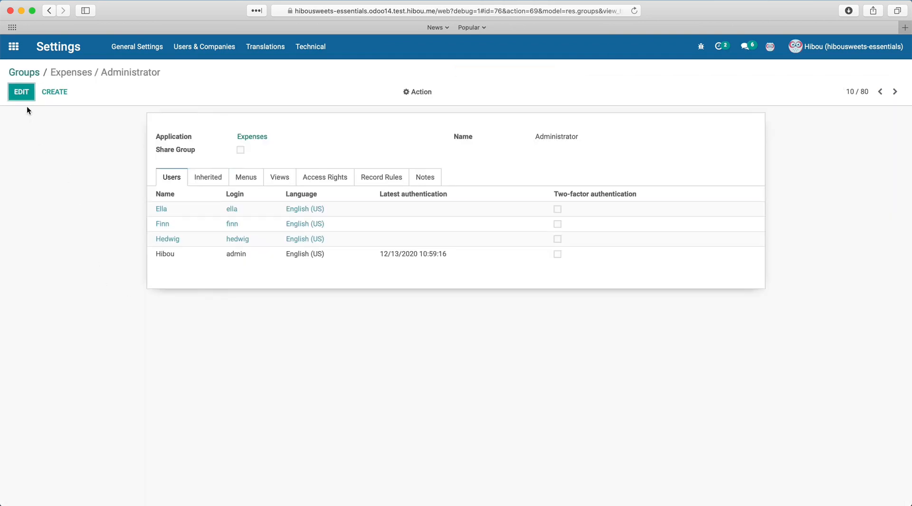
click(26, 97)
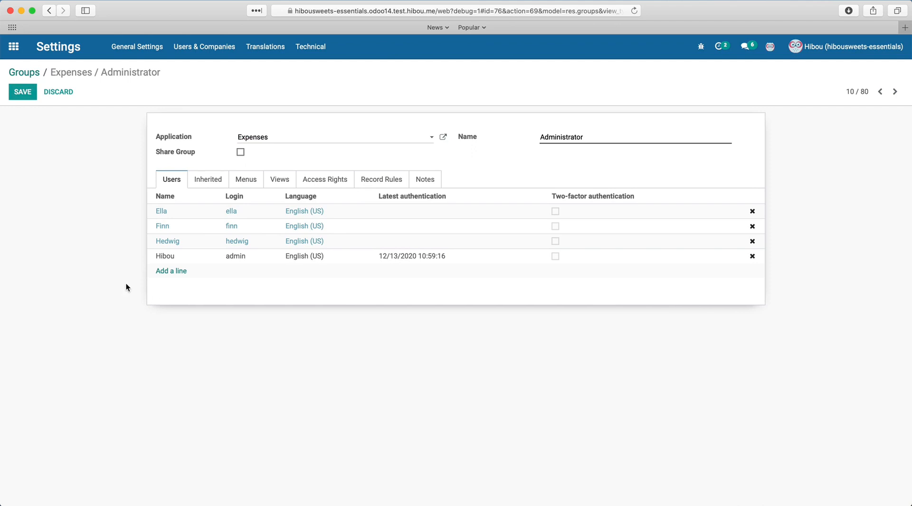
click(170, 272)
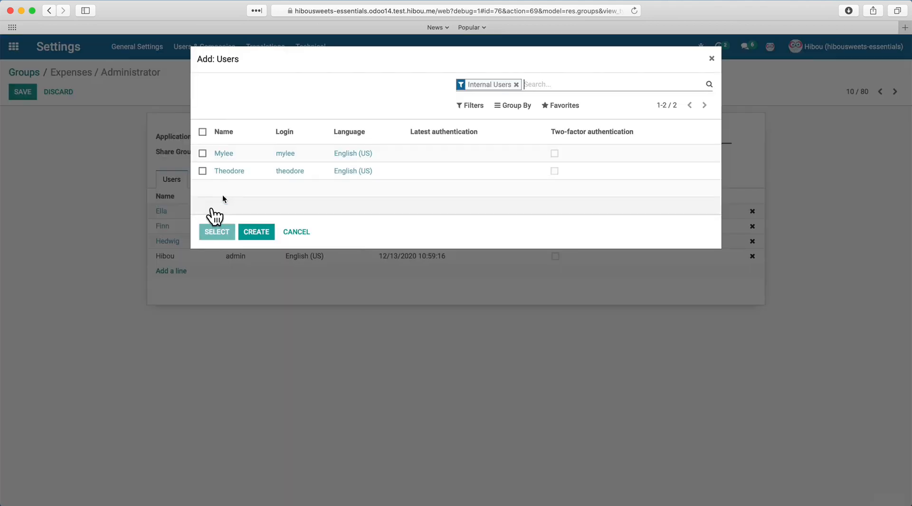
click(203, 132)
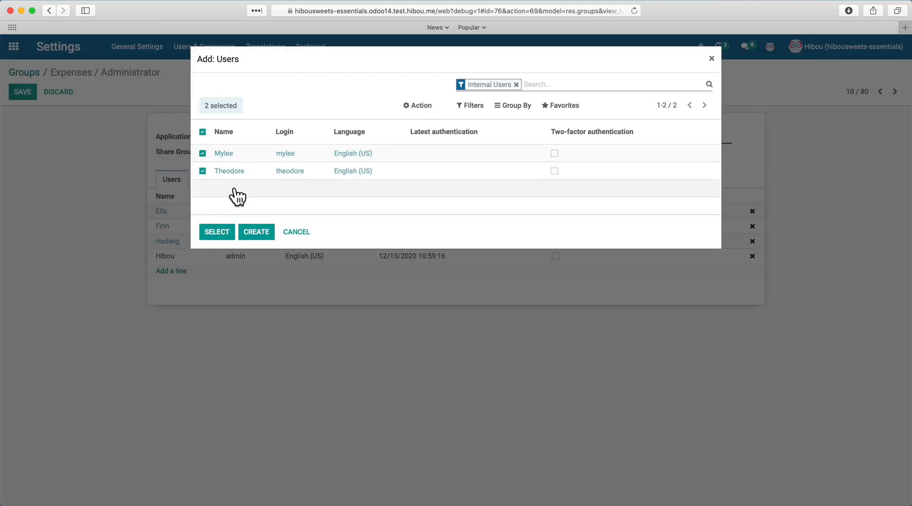
click(296, 232)
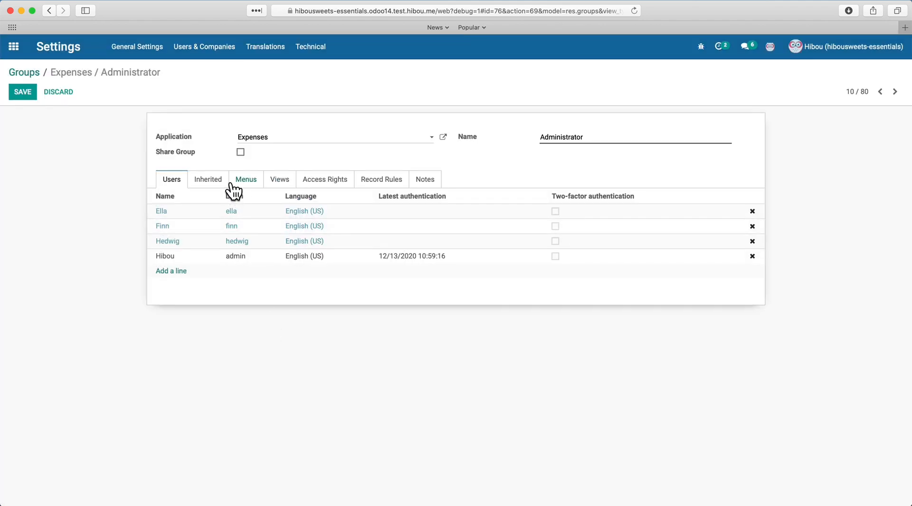
click(204, 179)
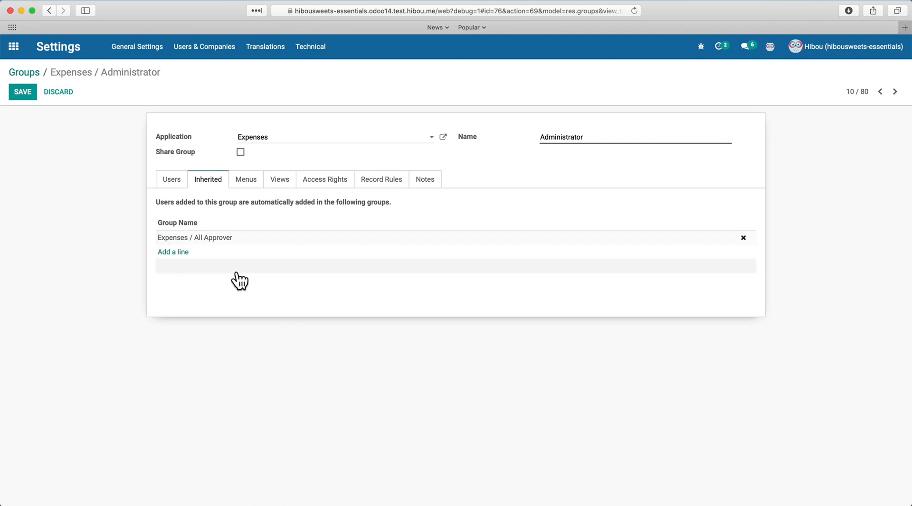
- Browse the group's Menus, Views, Access Rights and Record Rules tabs, ending on Access Rights
click(243, 182)
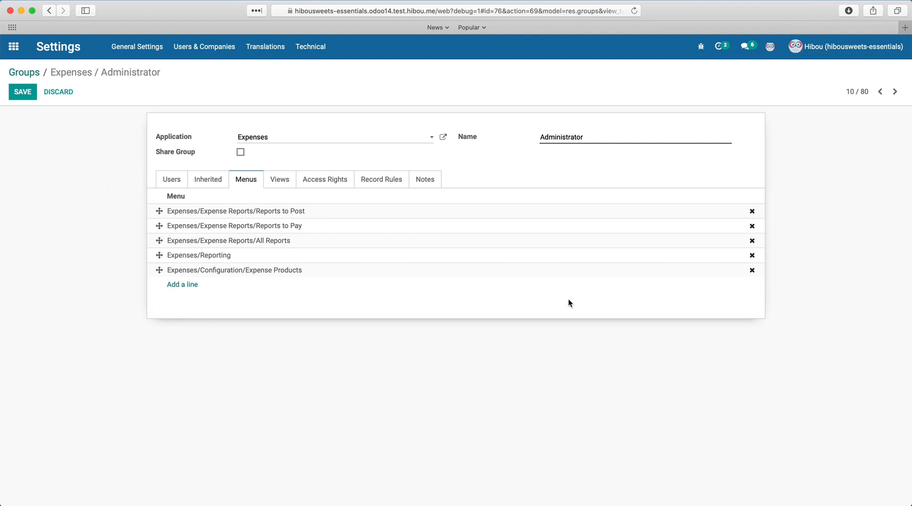
click(284, 182)
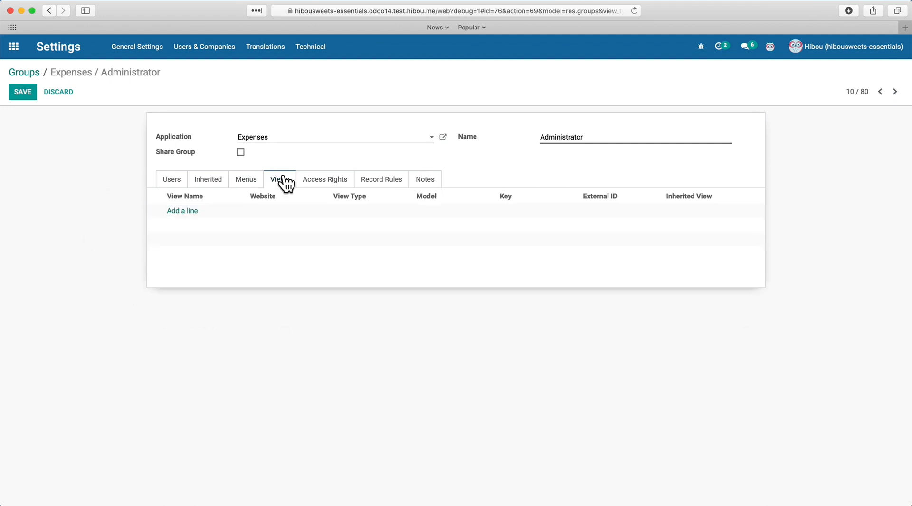
click(326, 184)
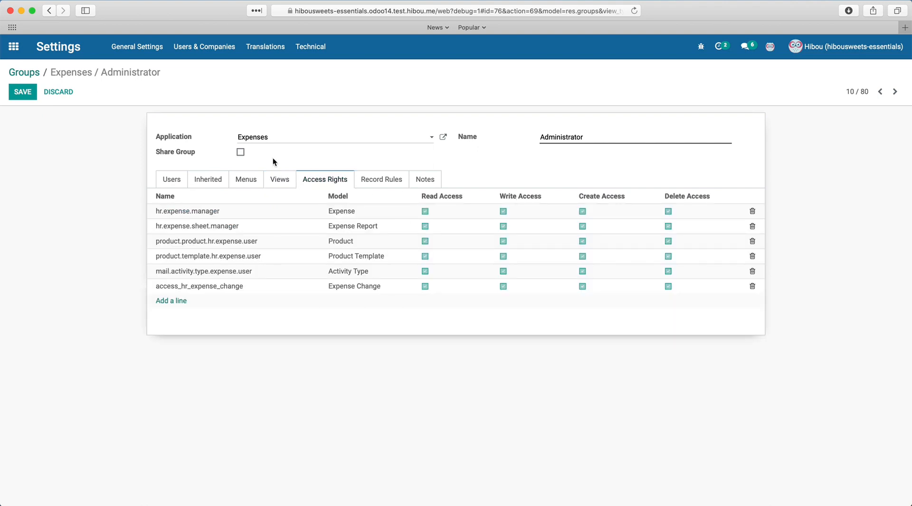
click(371, 184)
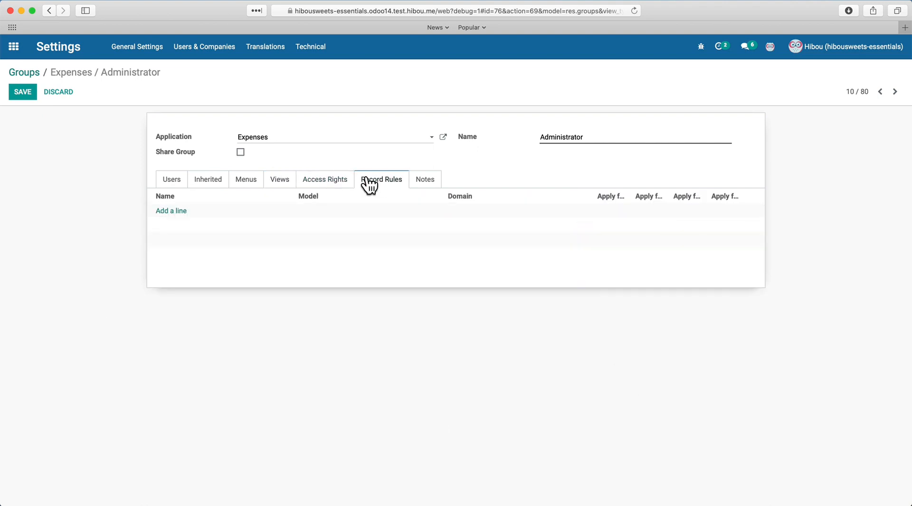
click(320, 188)
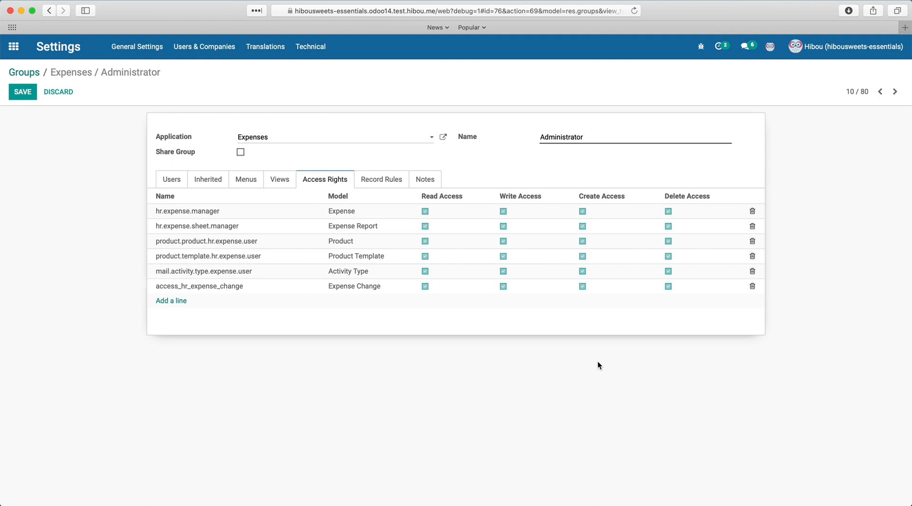
click(208, 47)
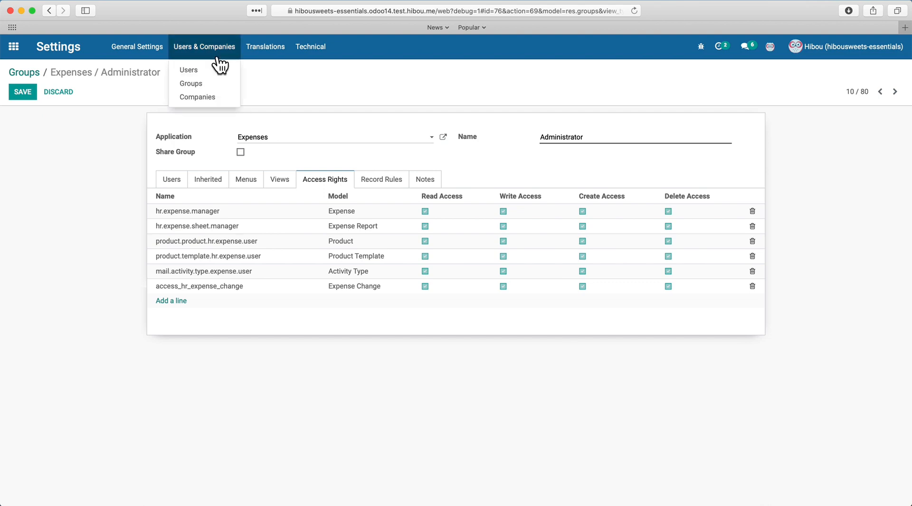
- Open an internal user from the Users list, review its Access Rights tab, and enter edit mode
click(212, 68)
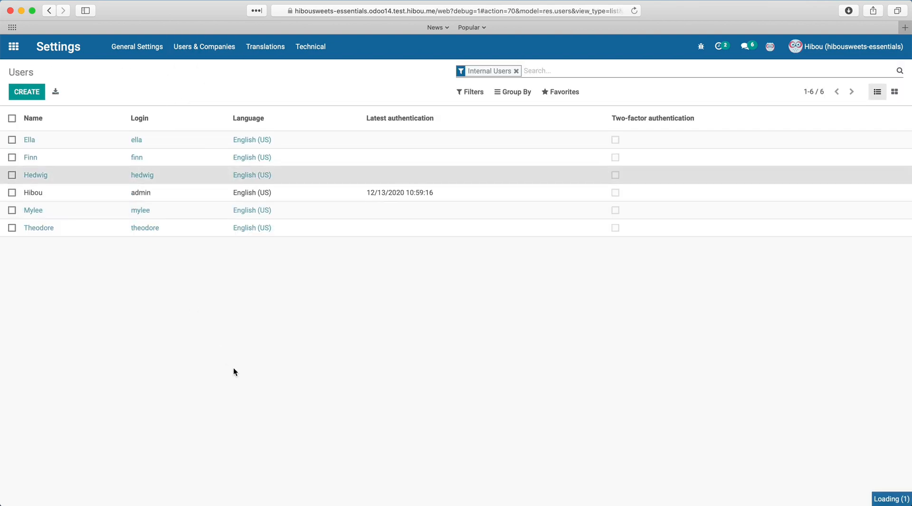
scroll(58, 232, down, 2)
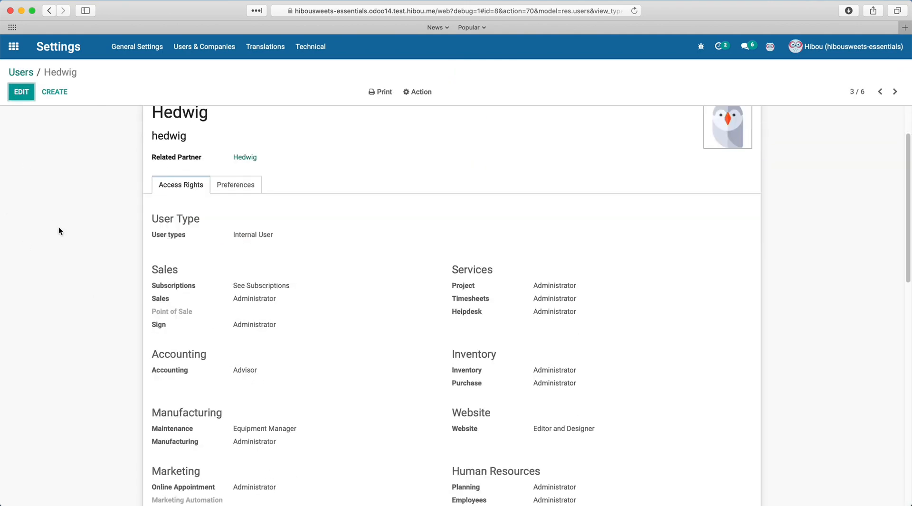
scroll(58, 231, down, 8)
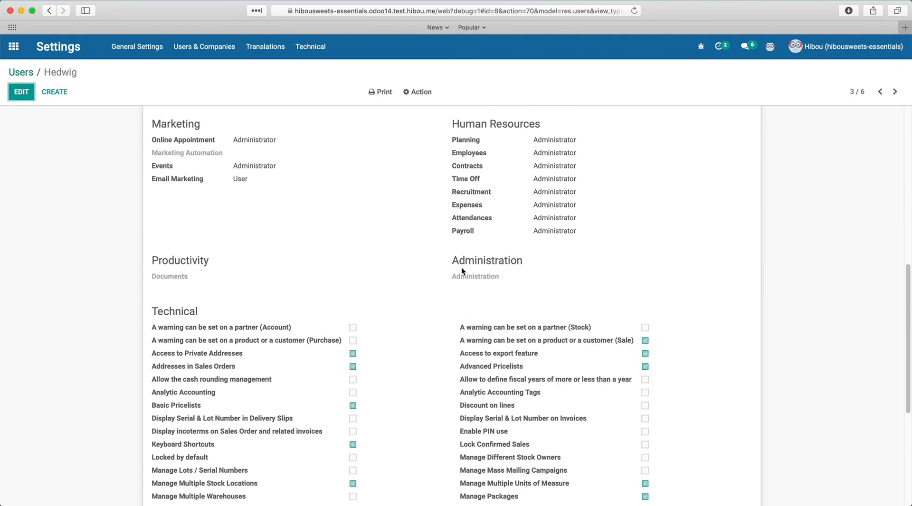
scroll(101, 373, down, 3)
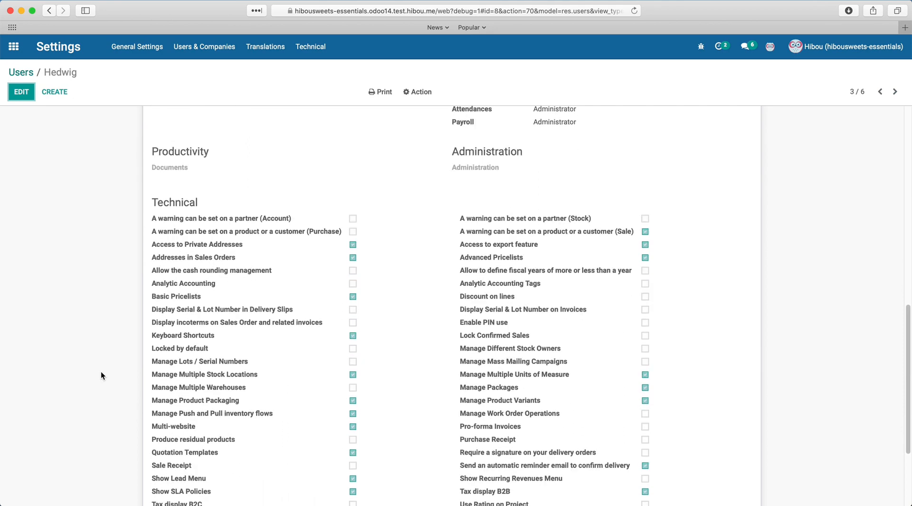
scroll(101, 376, down, 2)
scroll(102, 375, down, 1)
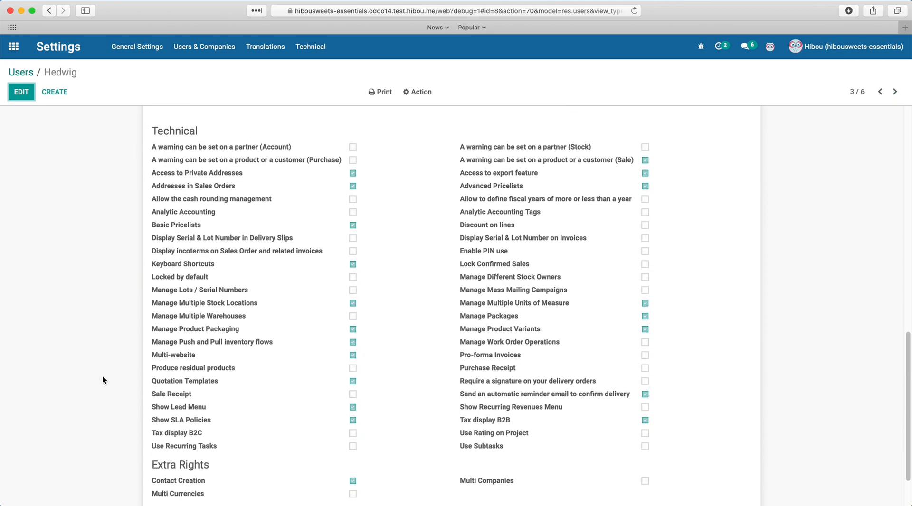
click(22, 95)
scroll(49, 367, down, 3)
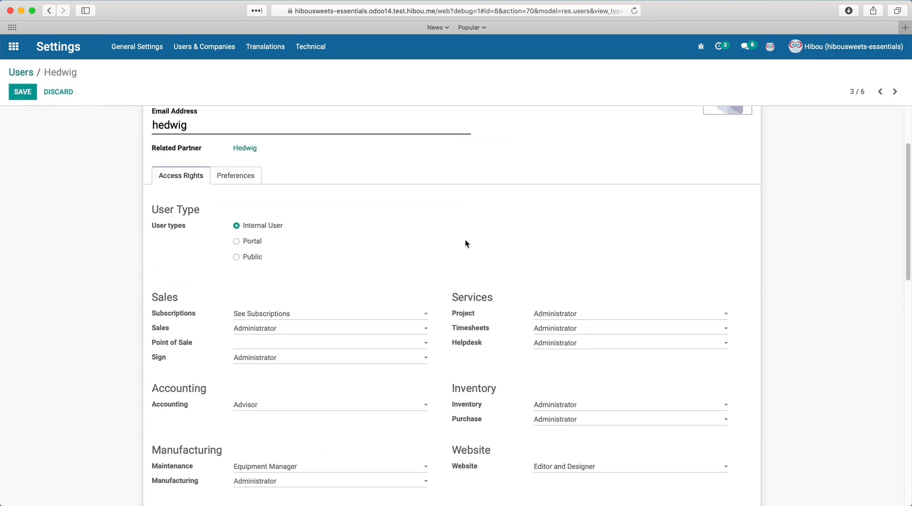
scroll(370, 377, down, 15)
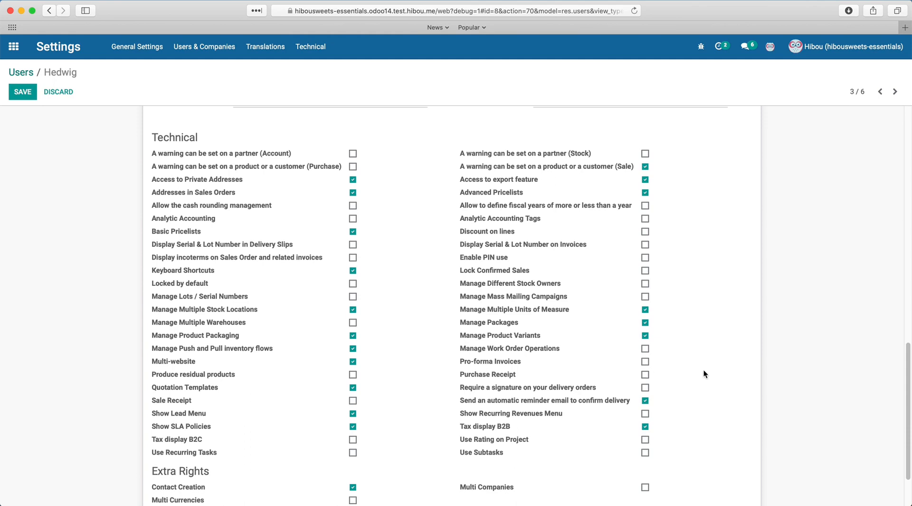
scroll(704, 371, up, 15)
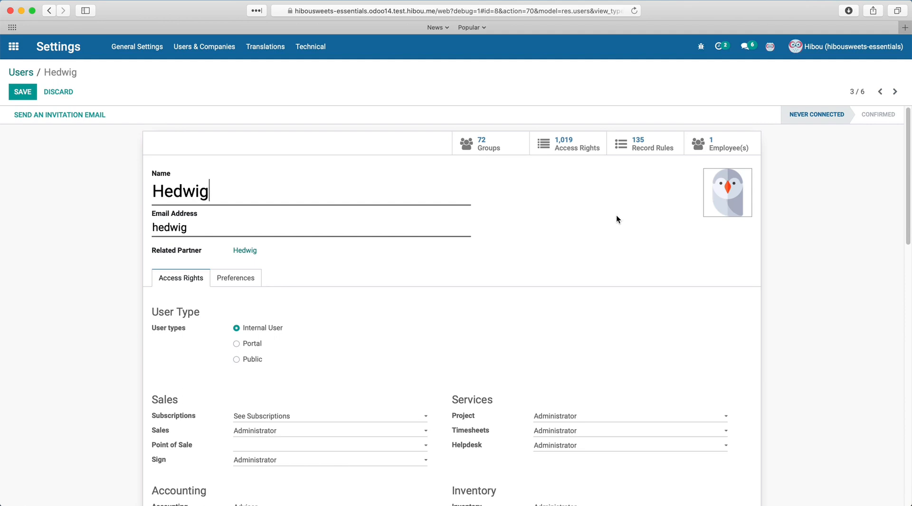
- Check the user's 72 groups and 135 record rules, then bring up the Technical settings menu
click(487, 147)
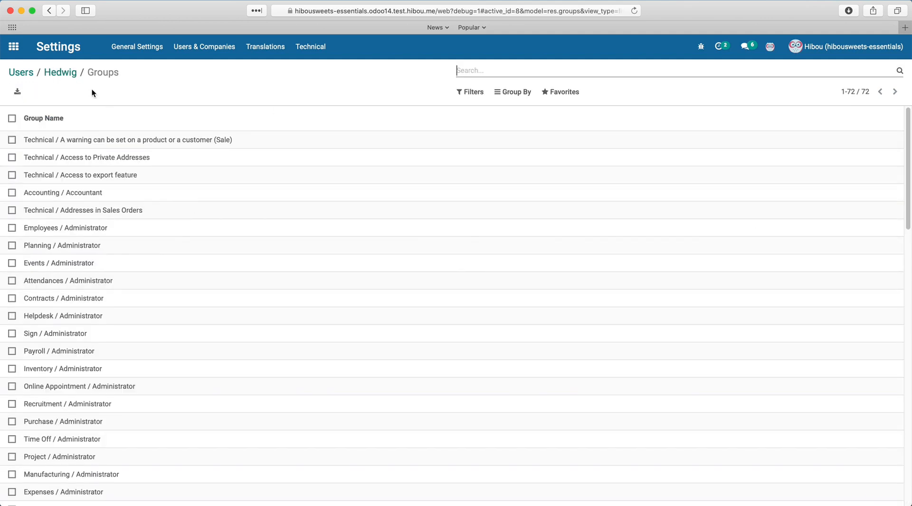
click(72, 79)
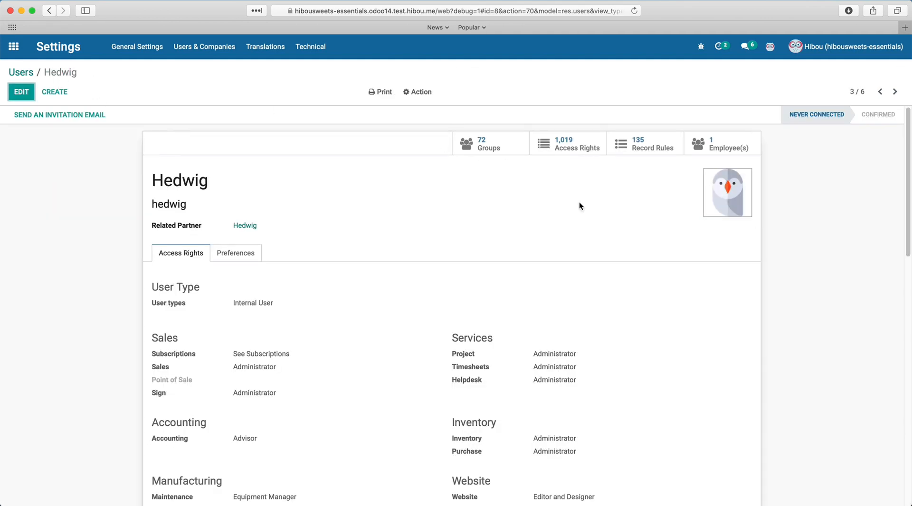
click(619, 151)
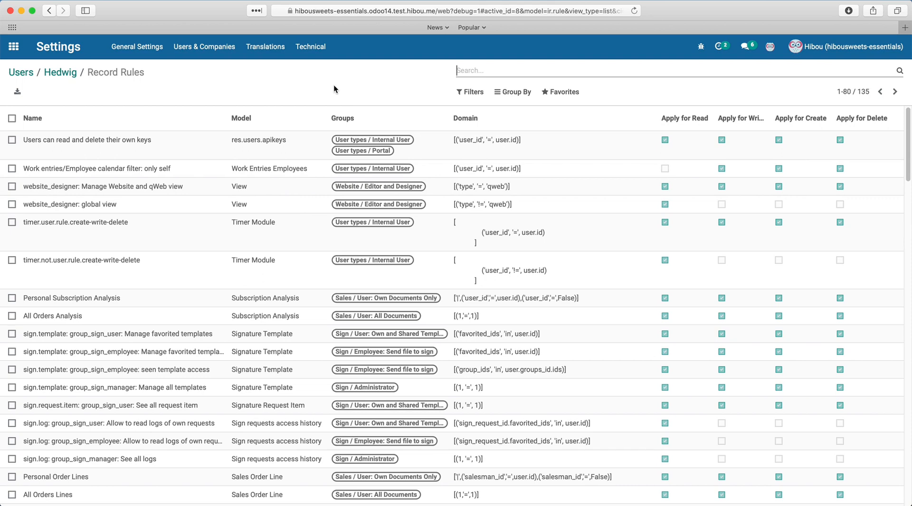
click(58, 76)
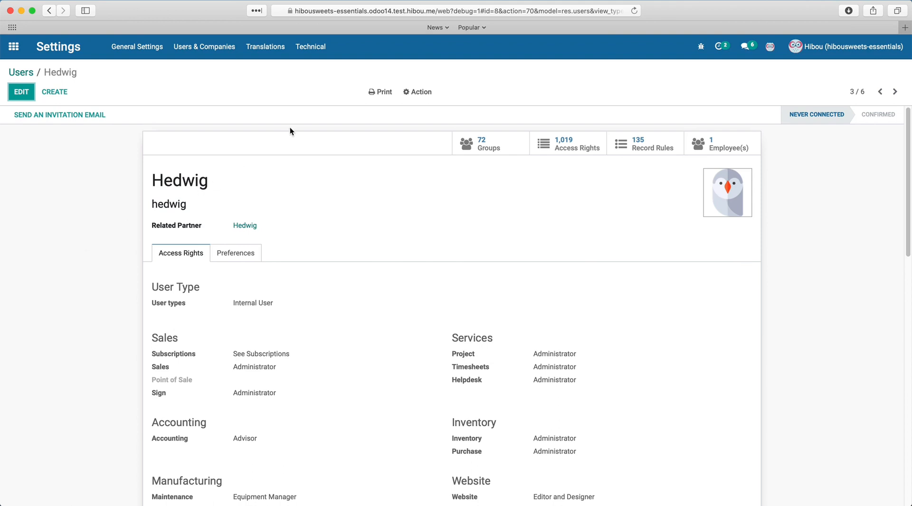
click(310, 55)
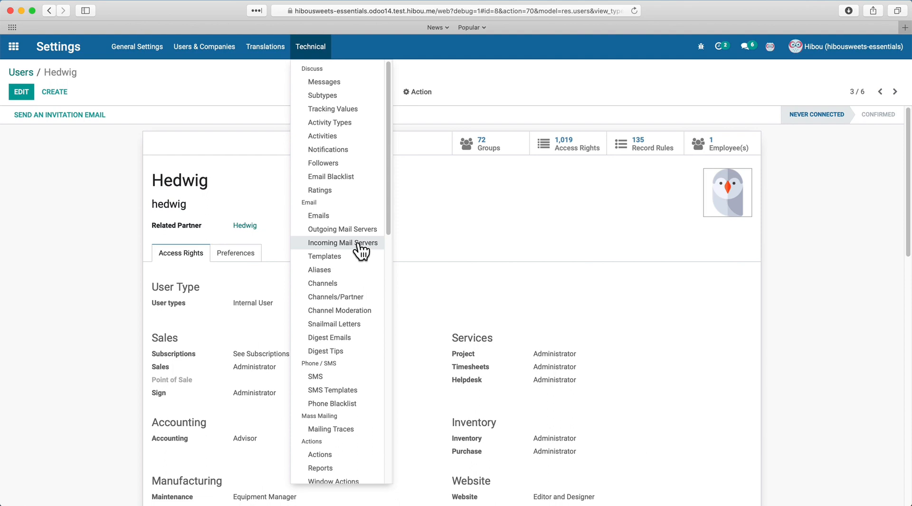
- Scroll through the entire Technical settings list, then dismiss it to return to the user's form
scroll(360, 246, down, 3)
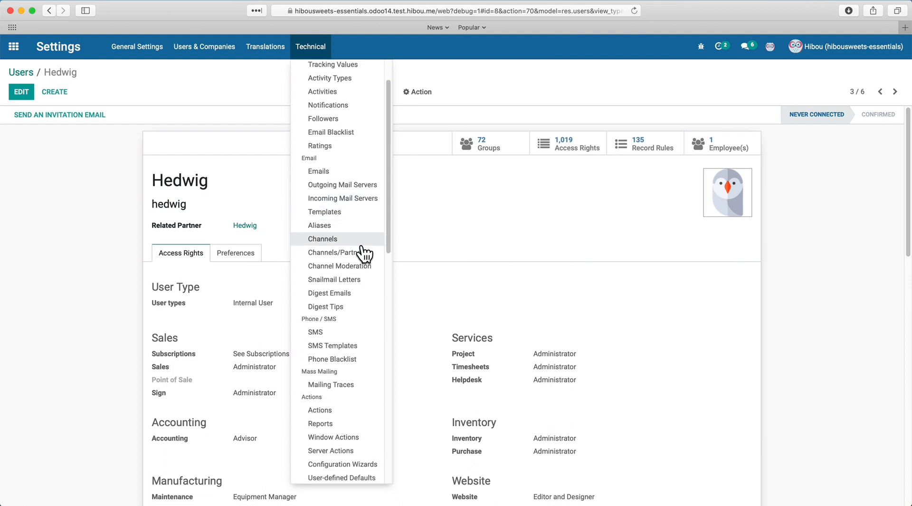
scroll(364, 255, down, 5)
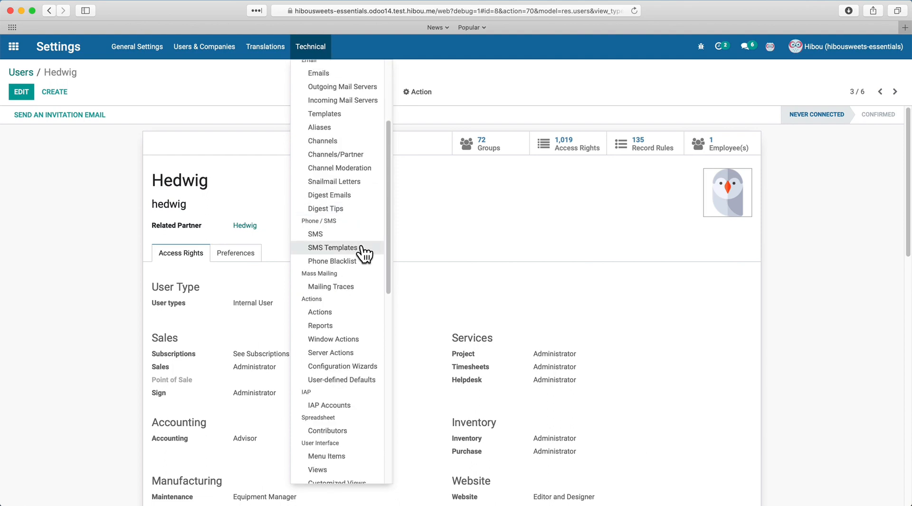
scroll(364, 254, down, 10)
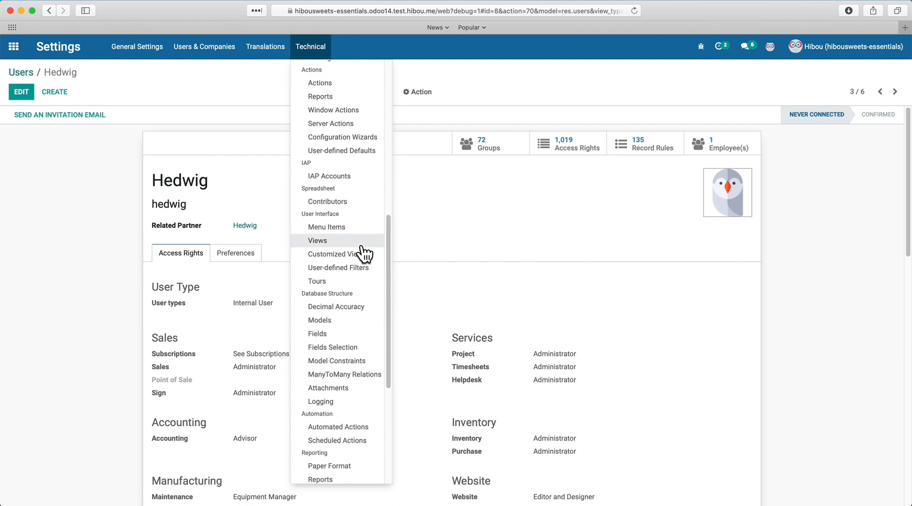
click(526, 206)
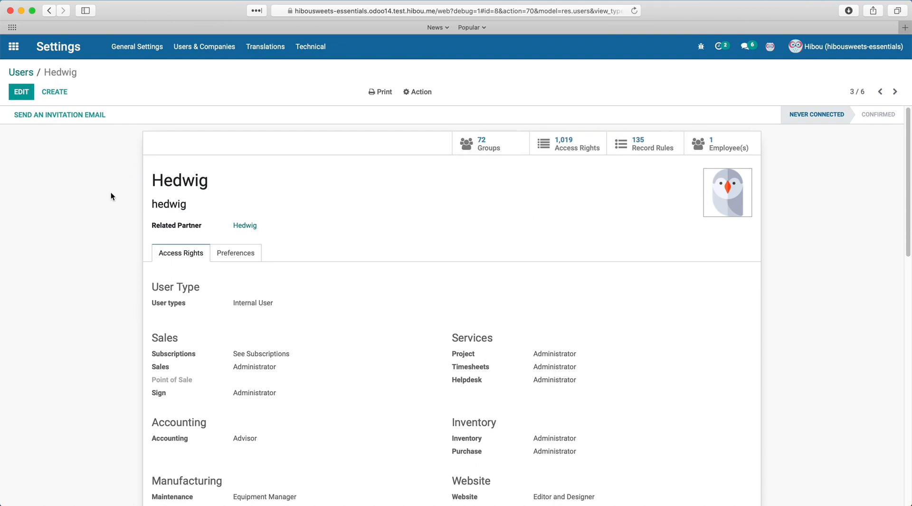
- Put the user record in edit mode and view the debug tooltip on the User types field
click(21, 93)
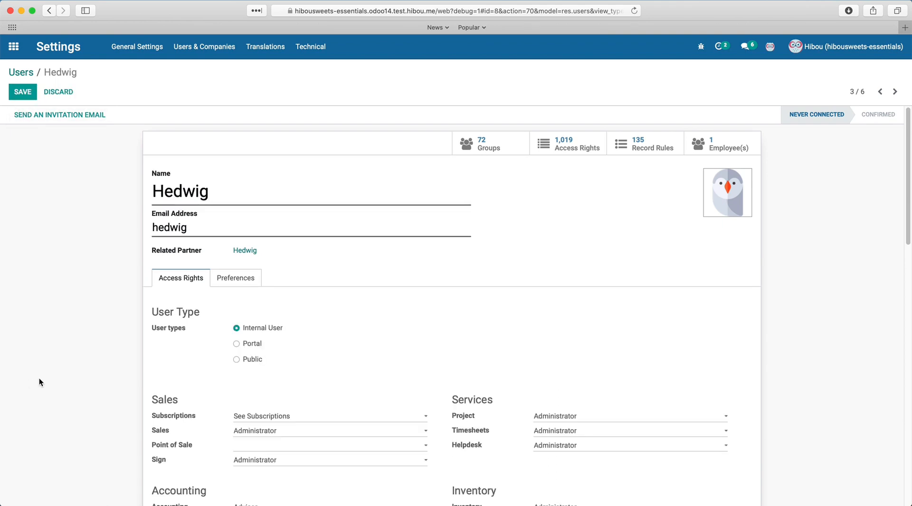
scroll(39, 379, down, 1)
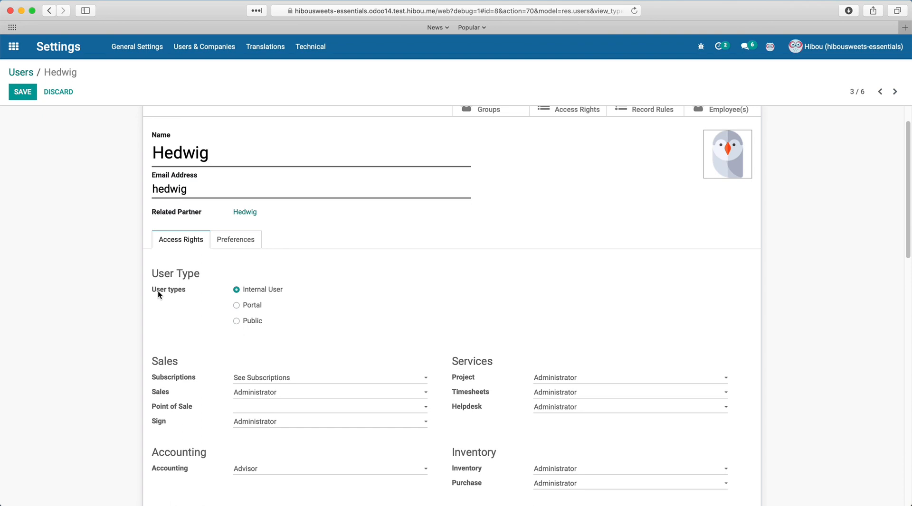
mouse_move(159, 294)
scroll(176, 311, down, 1)
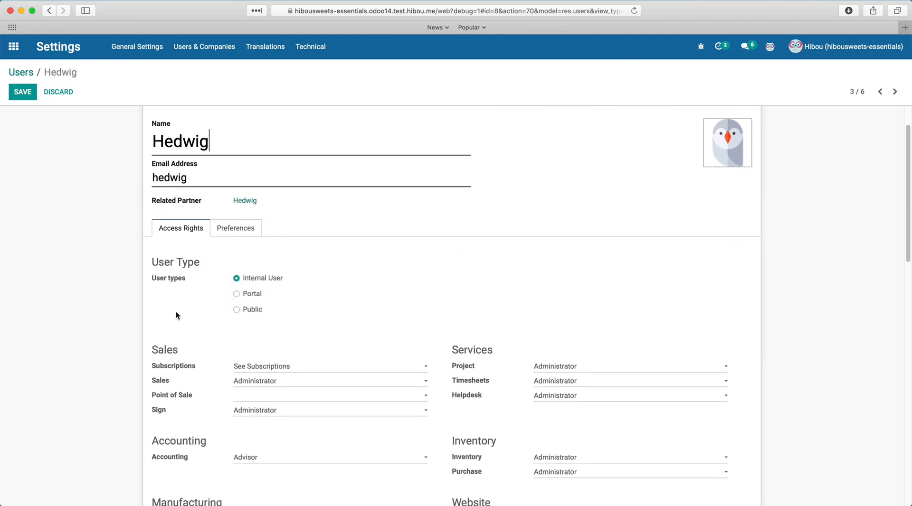
scroll(176, 316, down, 15)
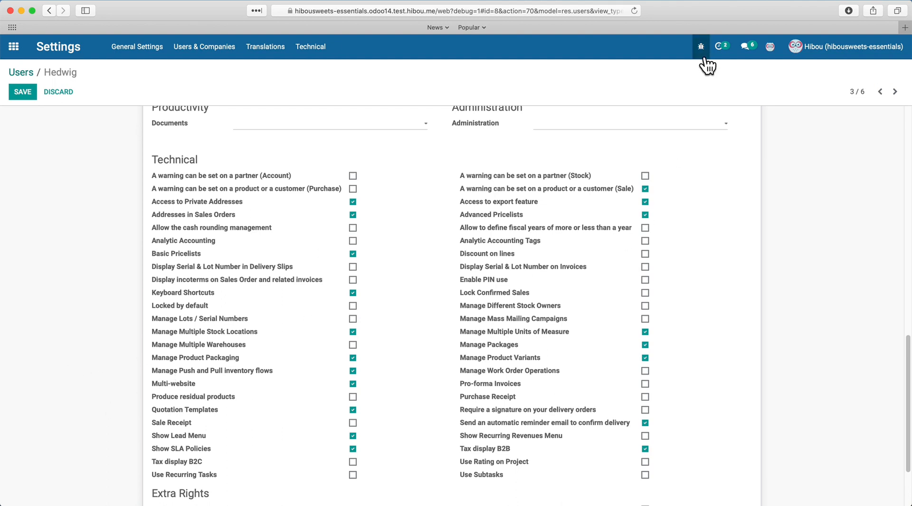
- View the user record's metadata from the developer tools, then return to the apps home screen
click(701, 47)
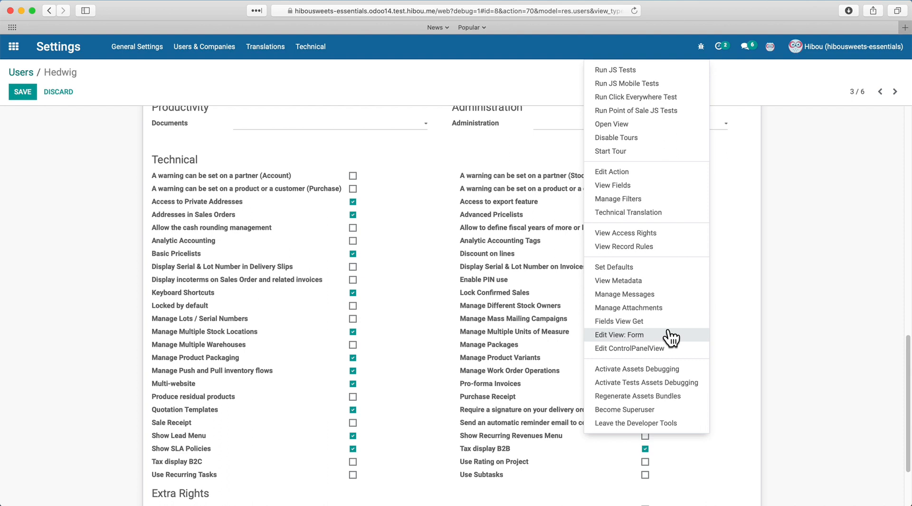
click(654, 285)
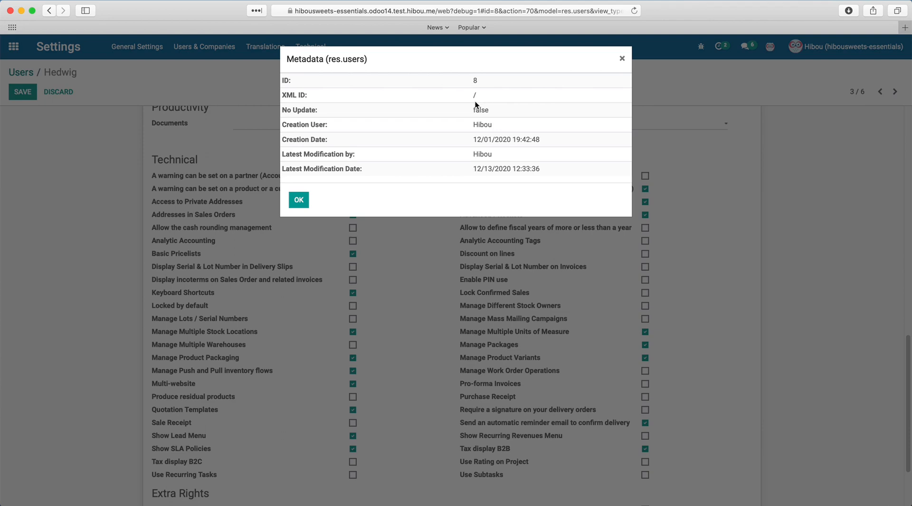
click(623, 61)
click(13, 46)
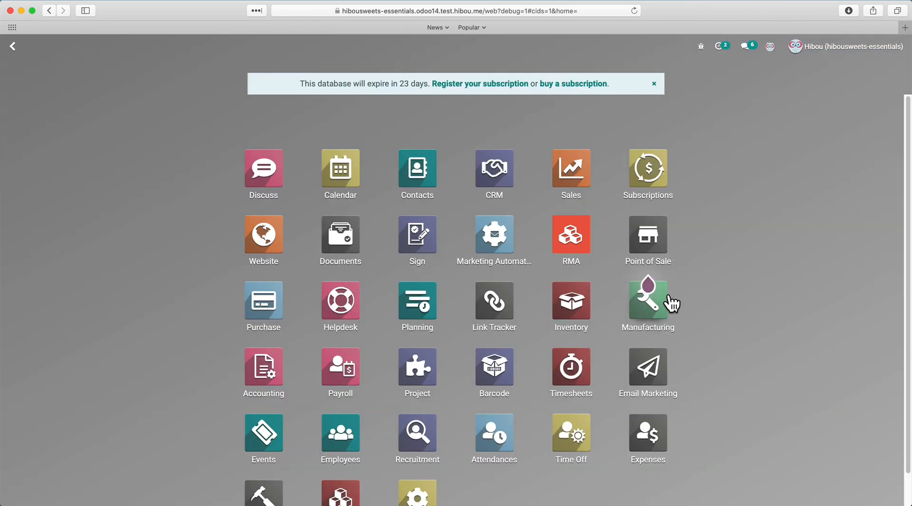
- Disable the guided tours and leave developer mode from the debug menu
mouse_move(674, 304)
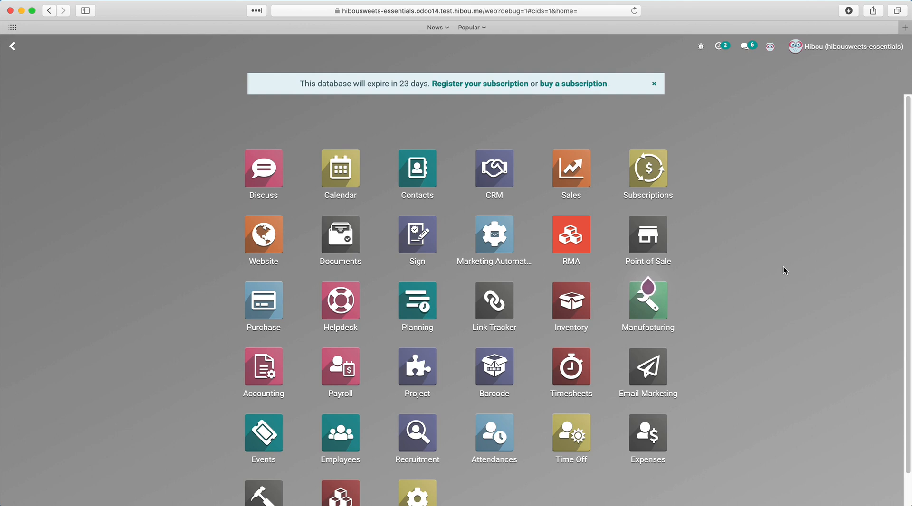
click(702, 46)
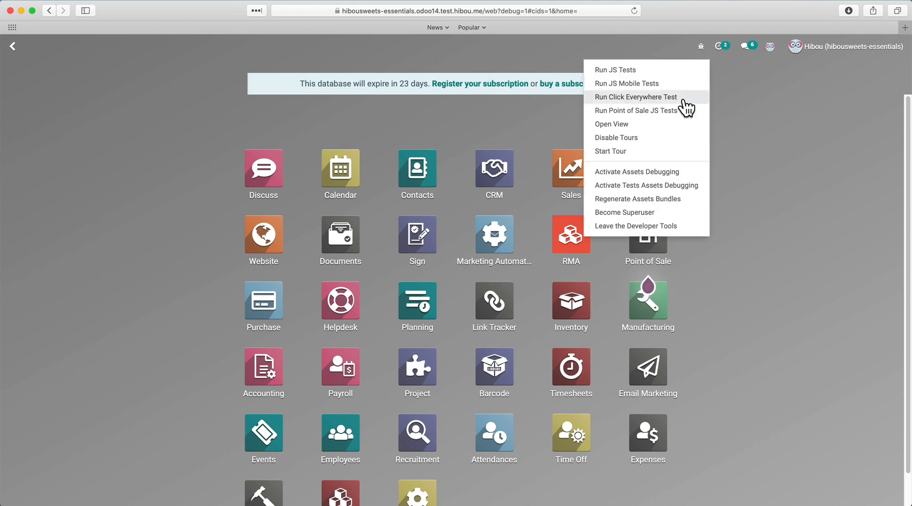
click(674, 137)
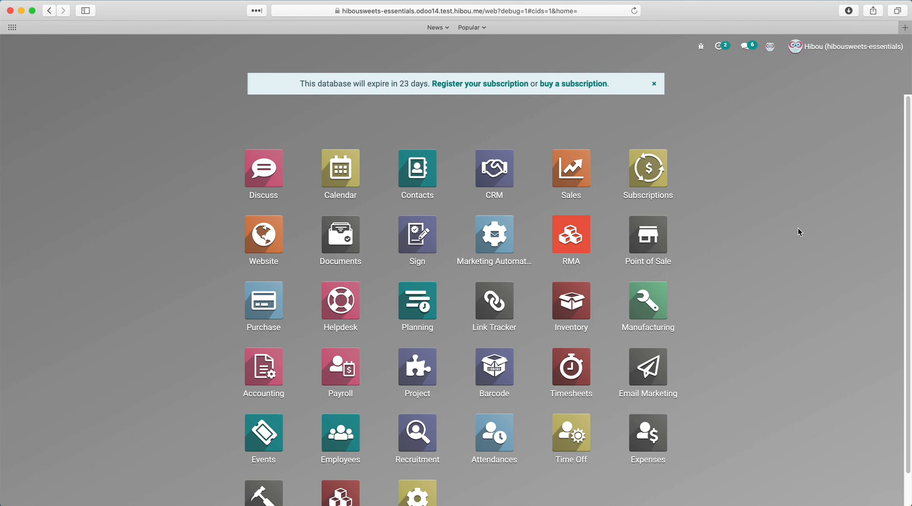
click(702, 47)
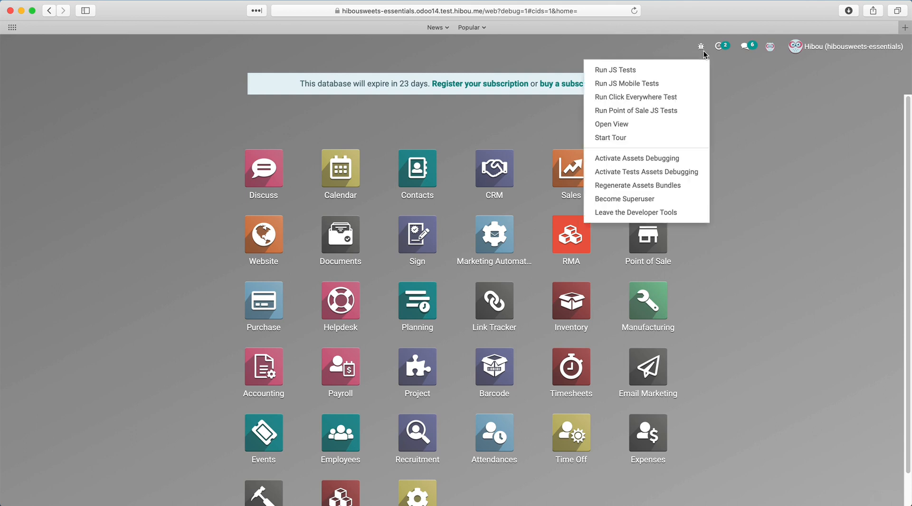
click(673, 213)
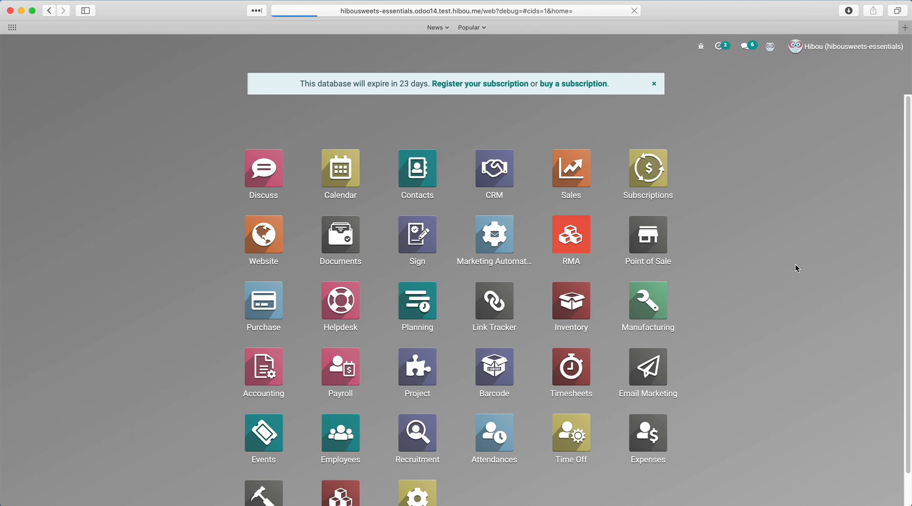